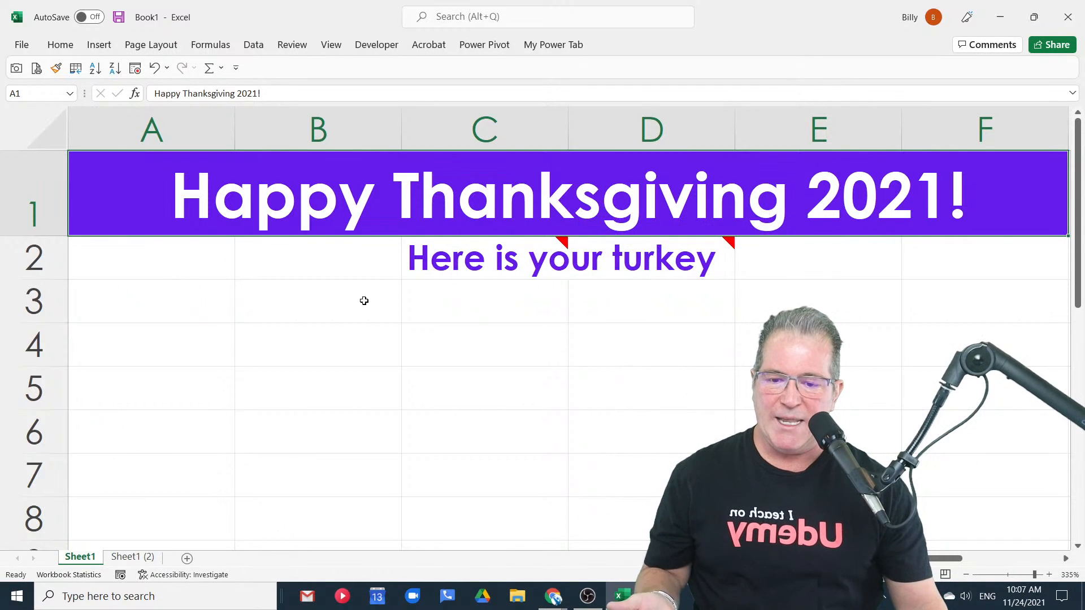
# View the picture notes attached to cells C2 and D2 on Sheet1.
pyautogui.moveTo(432, 257)
pyautogui.moveTo(433, 257); pyautogui.dragTo(450, 401)
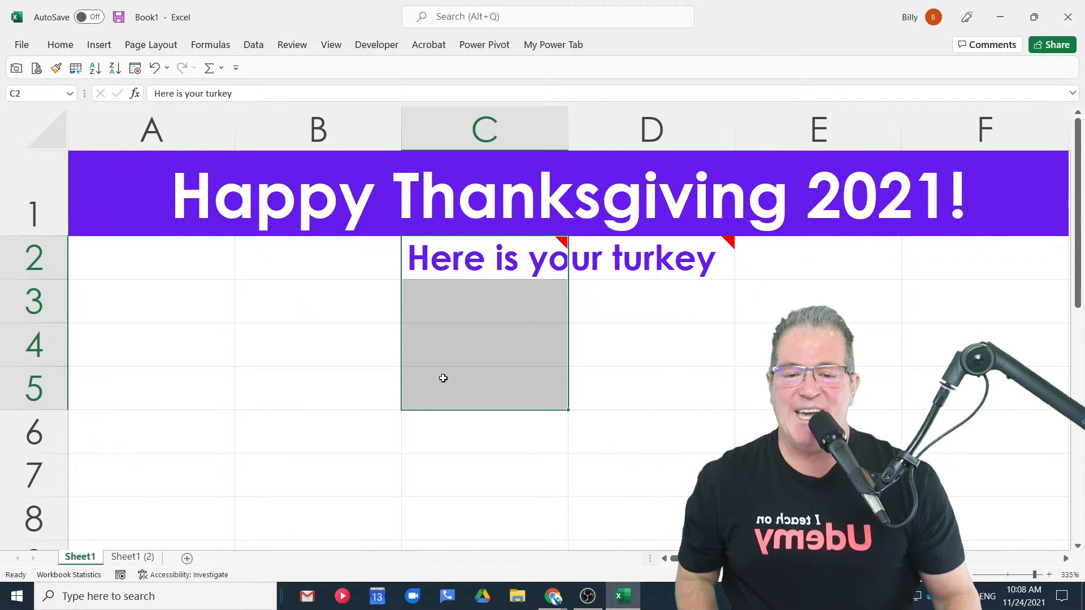
pyautogui.moveTo(466, 262)
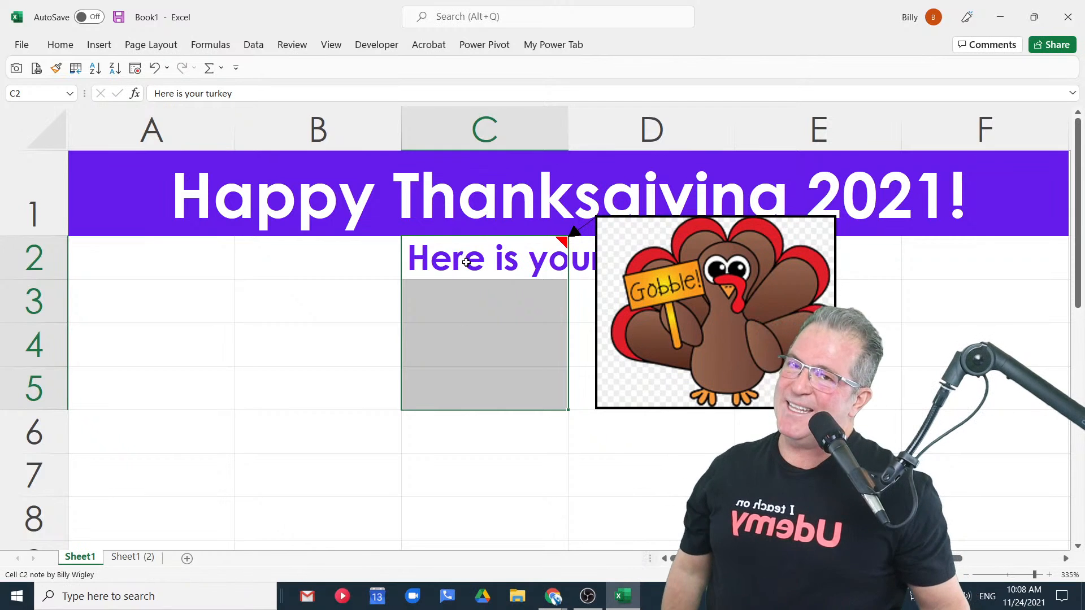
pyautogui.moveTo(656, 266)
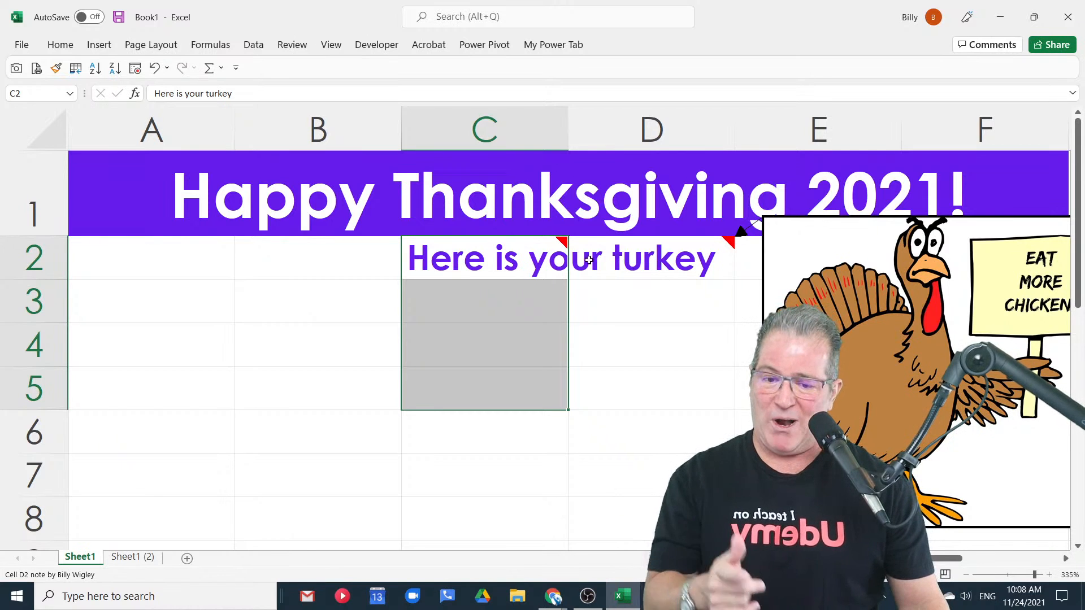
pyautogui.click(438, 274)
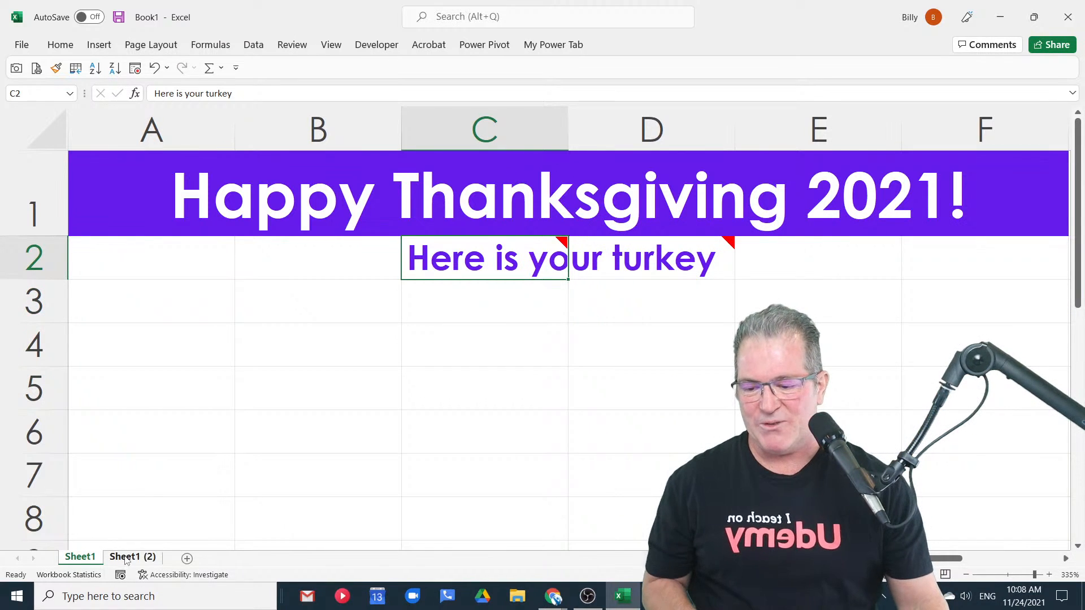
# Duplicate the Sheet1 (2) worksheet, placing the copy directly after it, with the workbook window temporarily reduced in size.
pyautogui.click(128, 558)
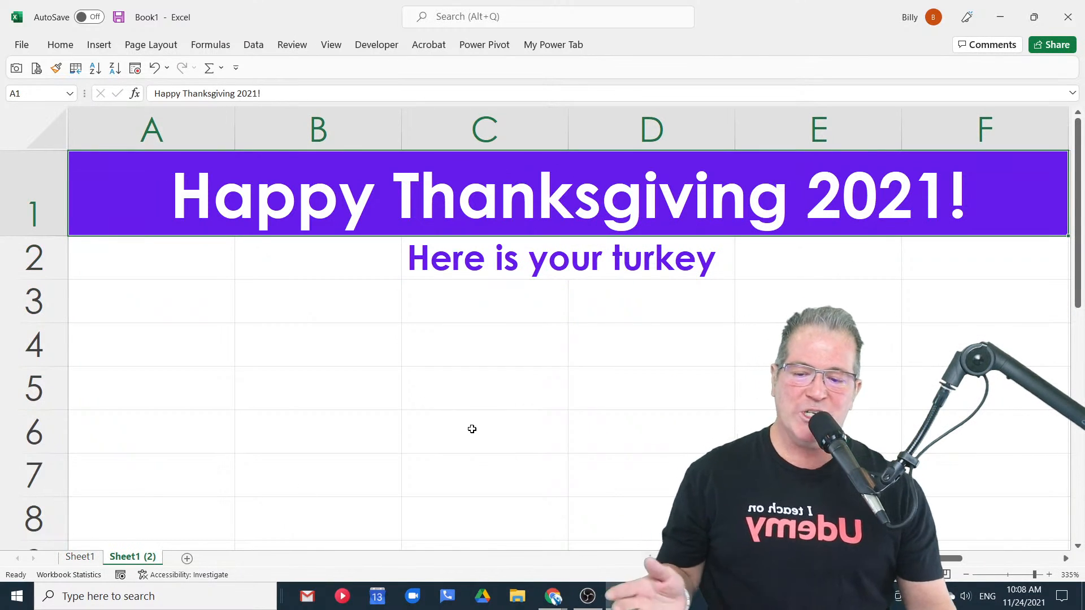
pyautogui.click(1034, 23)
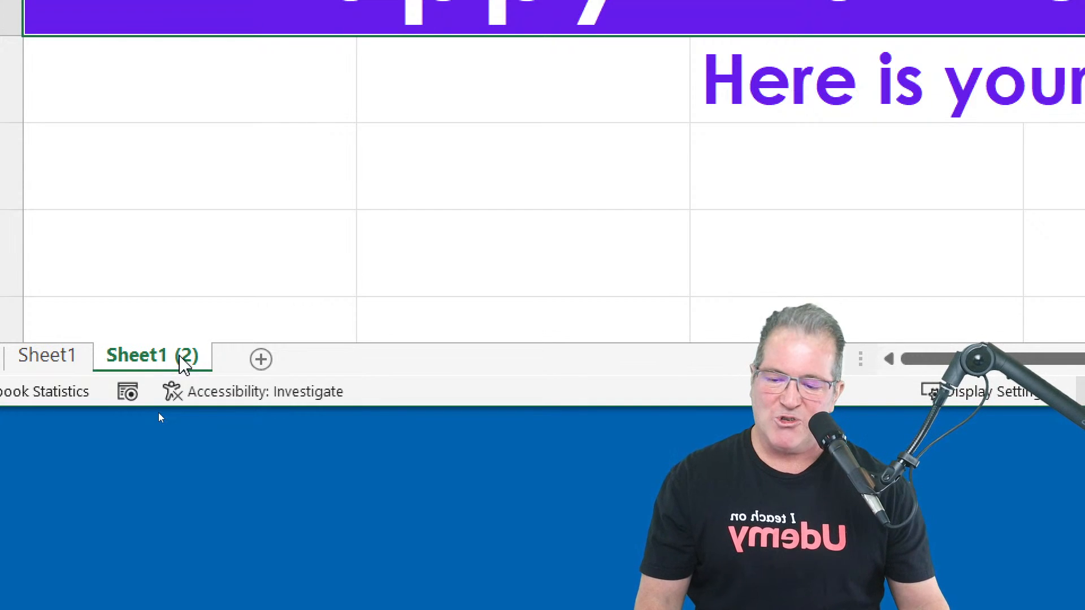
pyautogui.moveTo(184, 364); pyautogui.dragTo(232, 320)
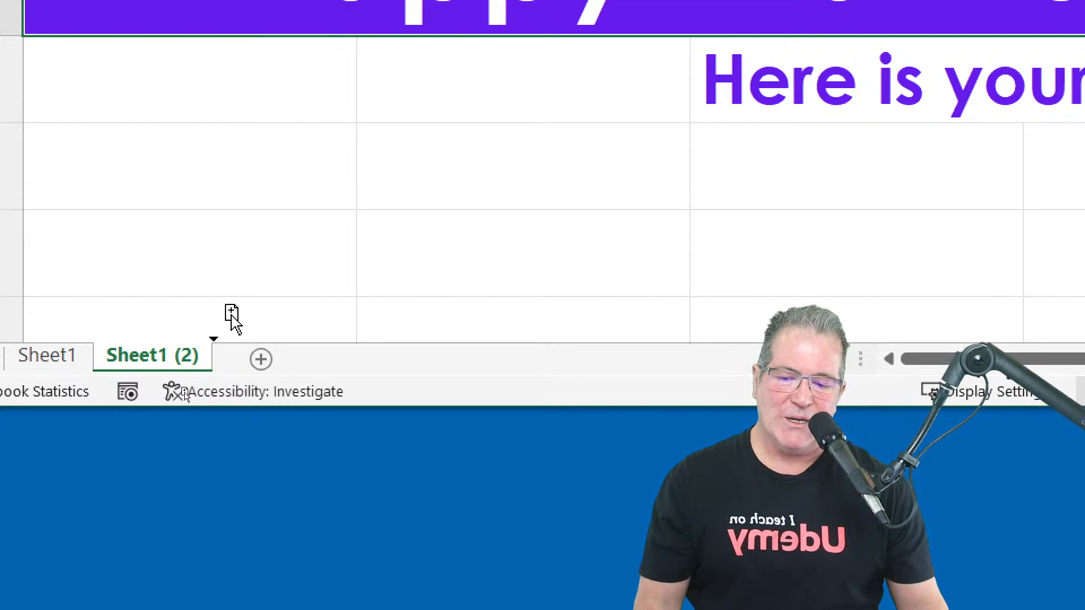
pyautogui.moveTo(233, 320); pyautogui.dragTo(292, 339)
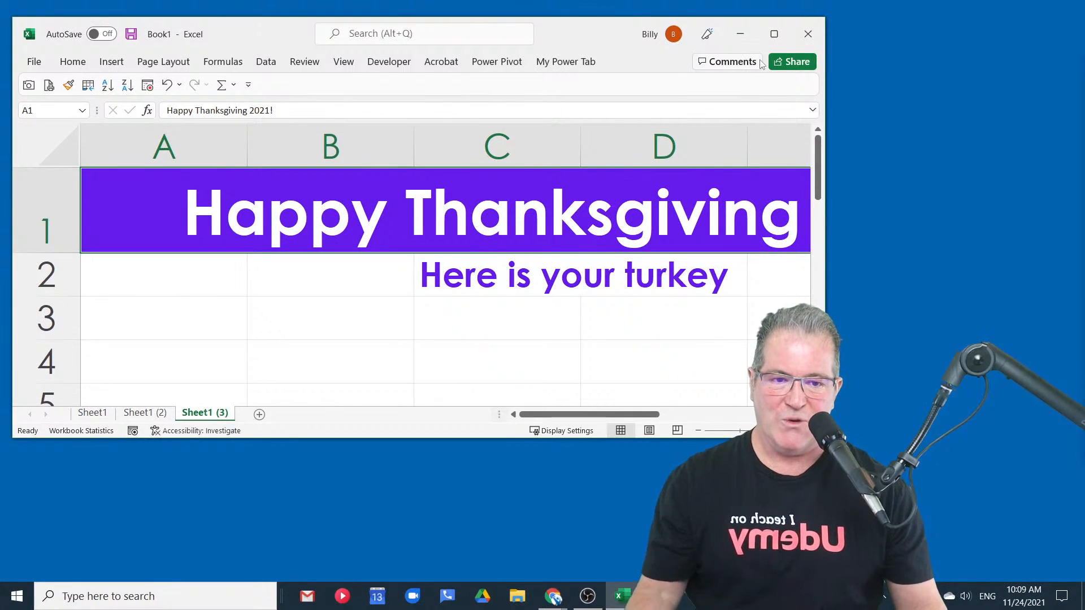
pyautogui.click(771, 33)
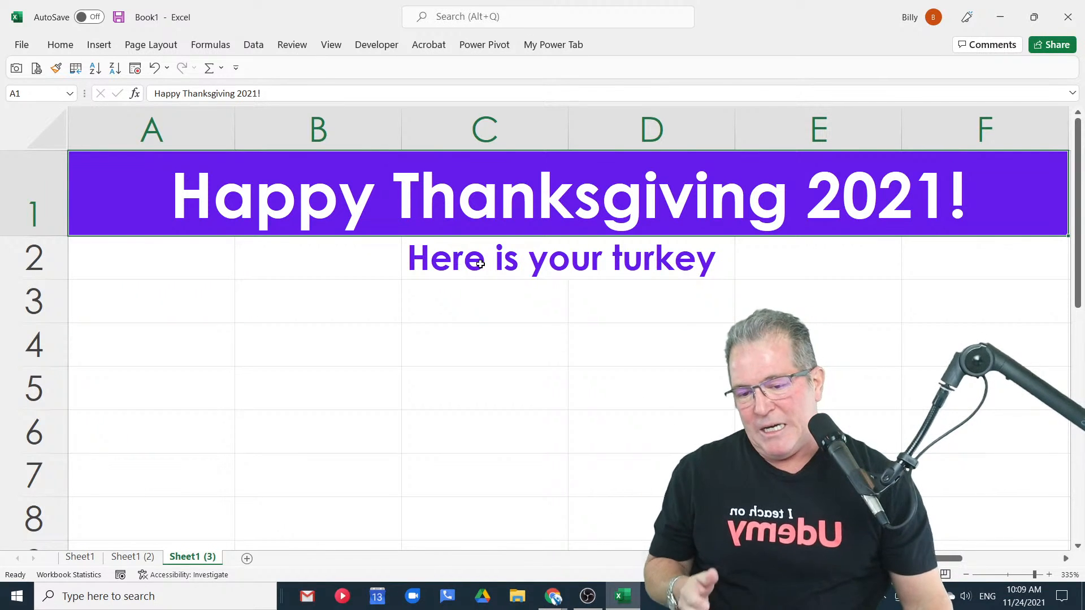
# Return to Sheet1 and examine the turkey picture note on cell D2 again.
pyautogui.click(90, 556)
pyautogui.moveTo(528, 274)
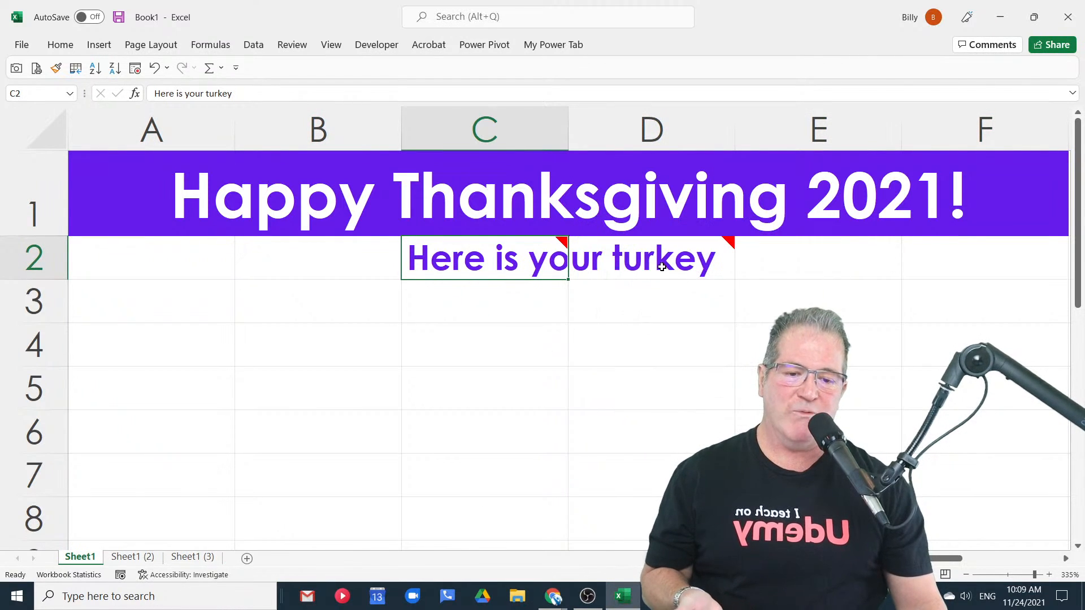
pyautogui.moveTo(663, 267)
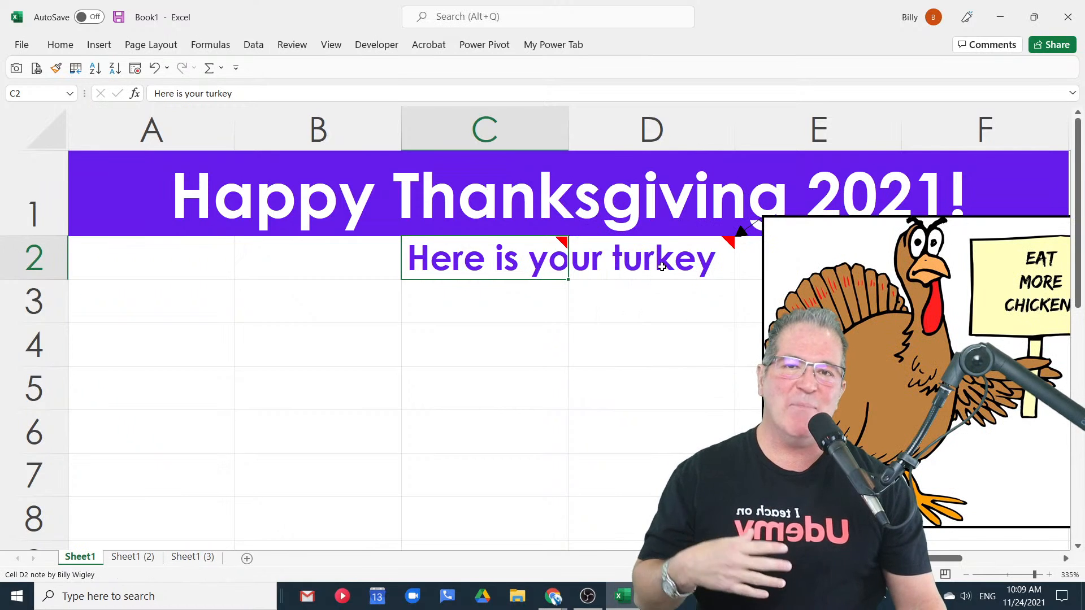
# Select cell C2, containing "Here is your turkey", on the Sheet1 (2) worksheet.
pyautogui.click(140, 557)
pyautogui.click(448, 249)
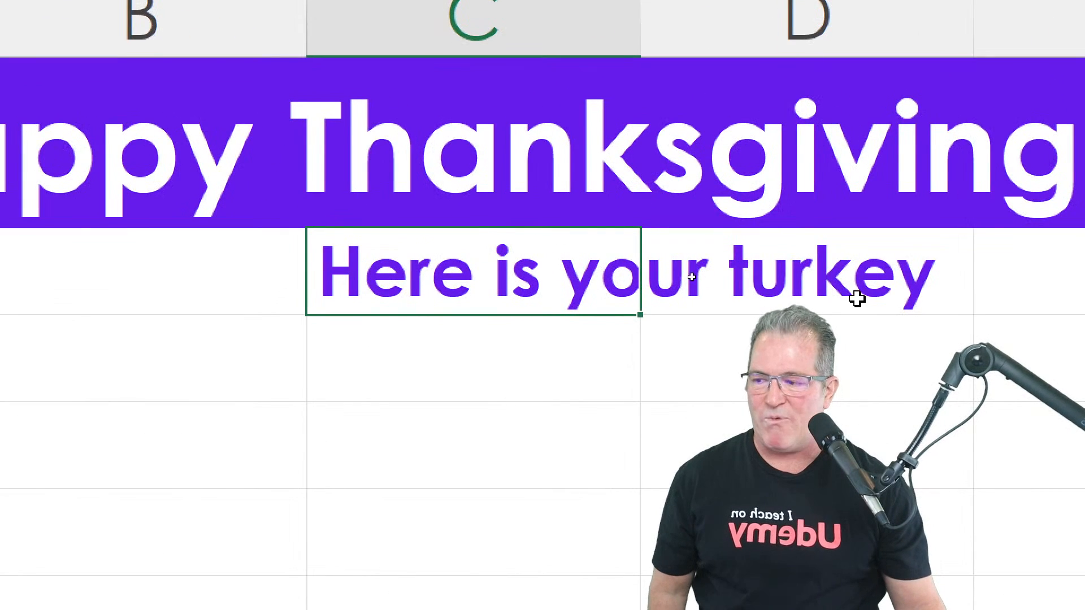
pyautogui.rightClick(621, 251)
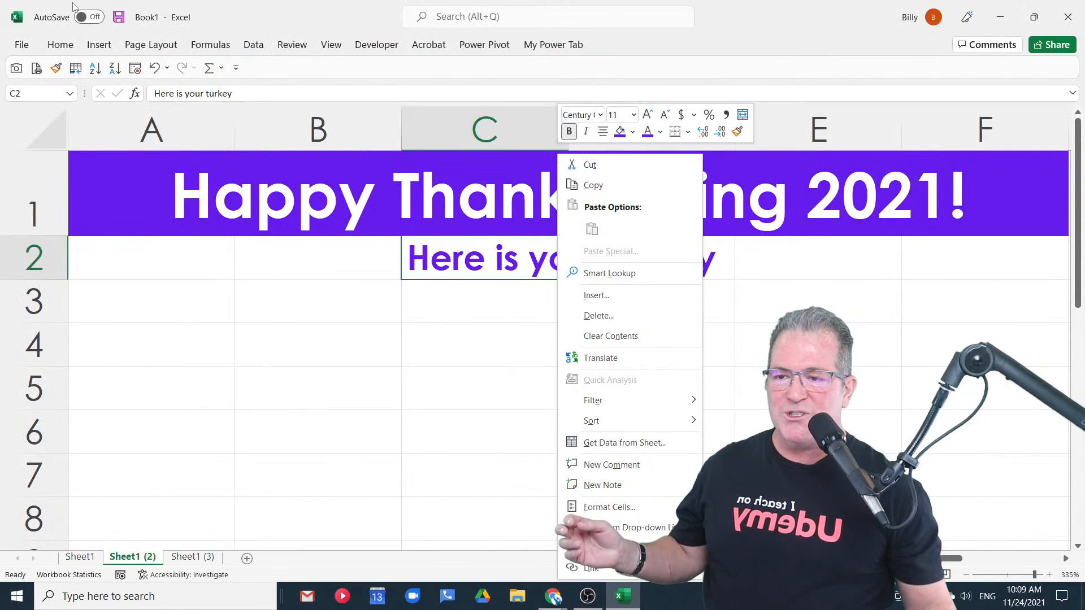
pyautogui.doubleClick(55, 46)
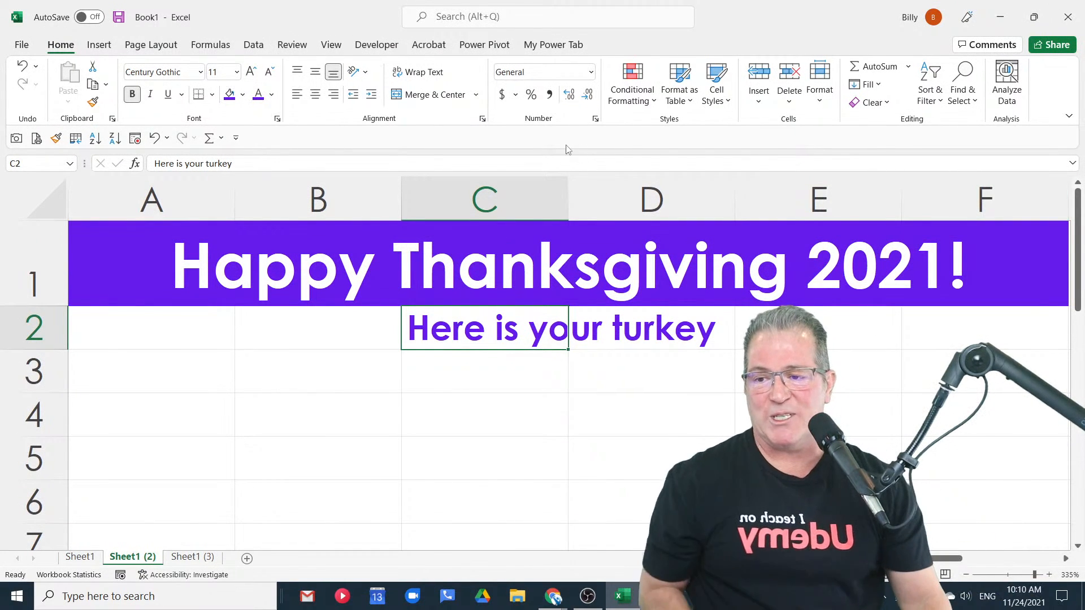
pyautogui.doubleClick(61, 45)
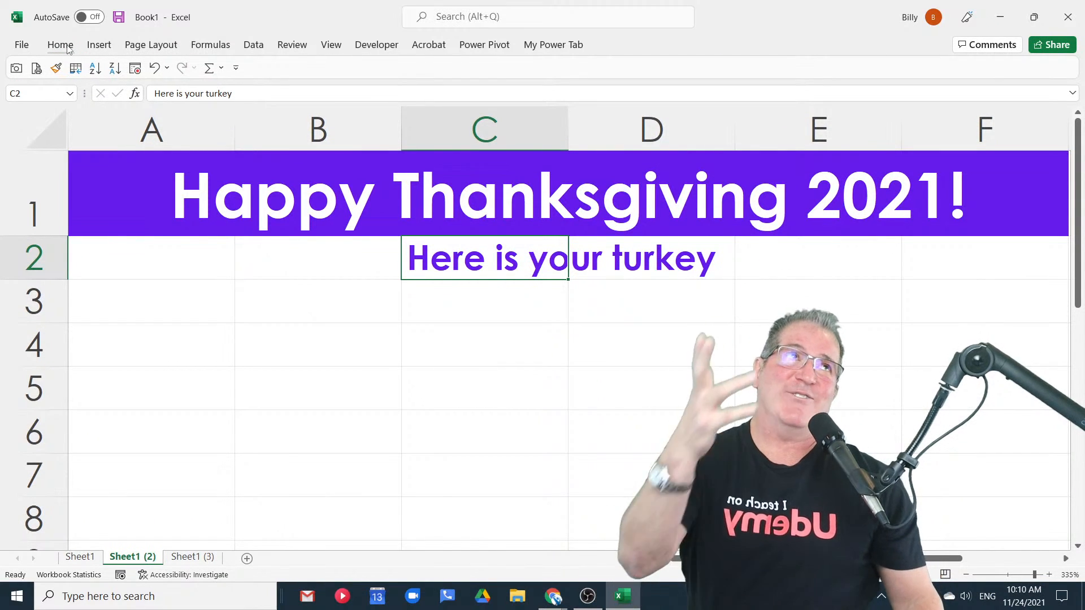
pyautogui.rightClick(512, 251)
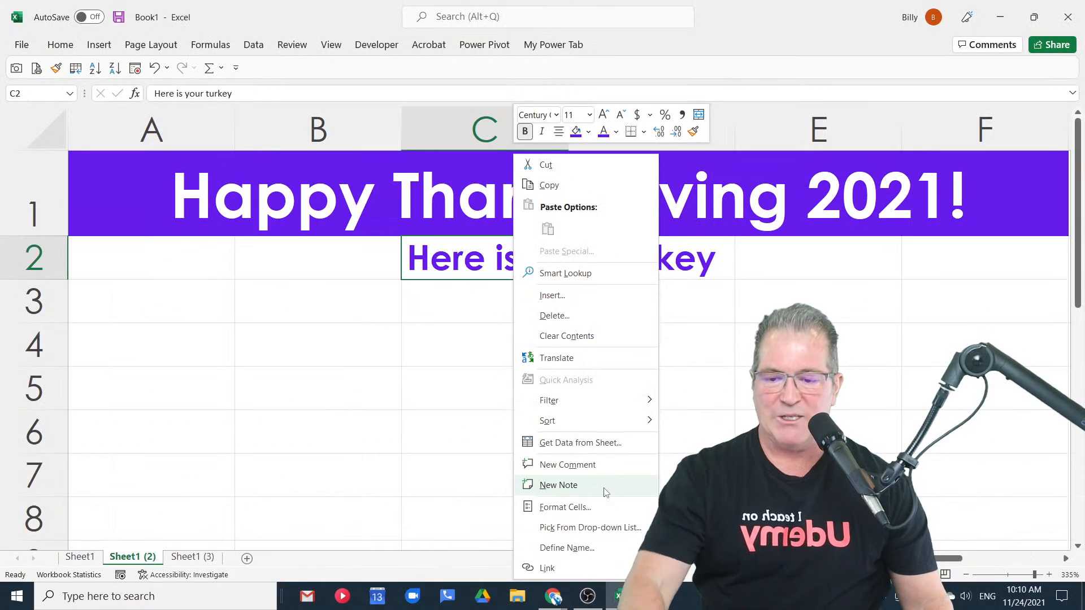
pyautogui.click(315, 374)
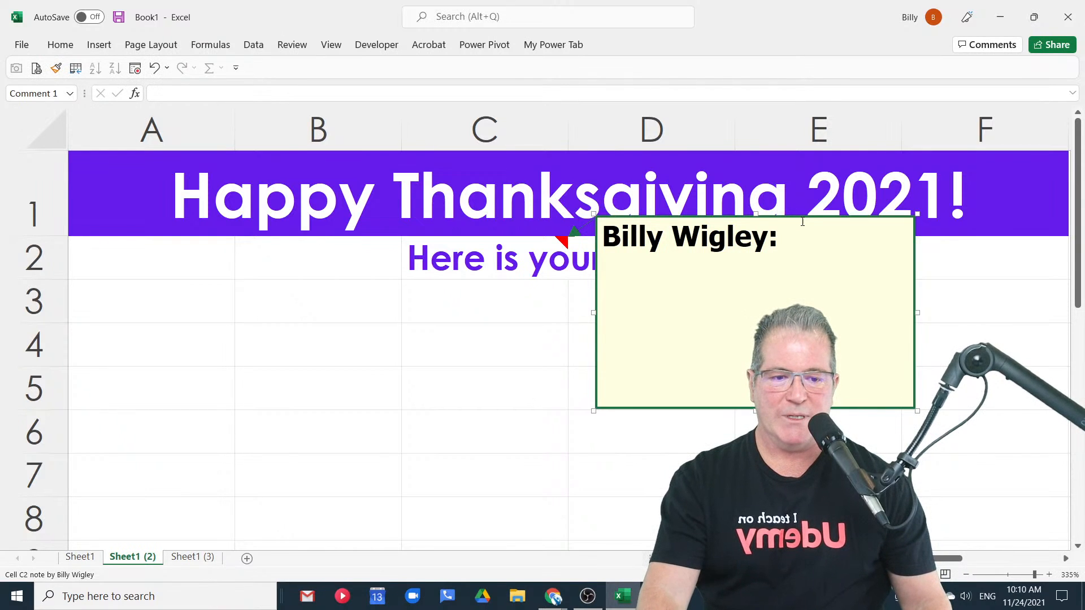
pyautogui.press('Escape')
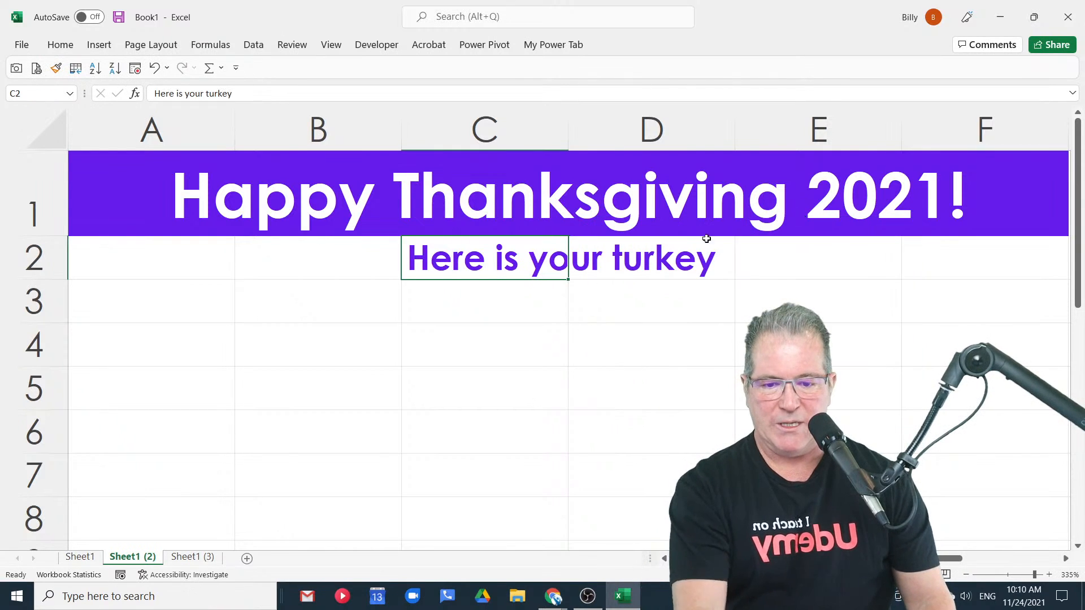
# Draft a comment on cell C2 that mentions a person, and discard it without posting.
pyautogui.rightClick(545, 245)
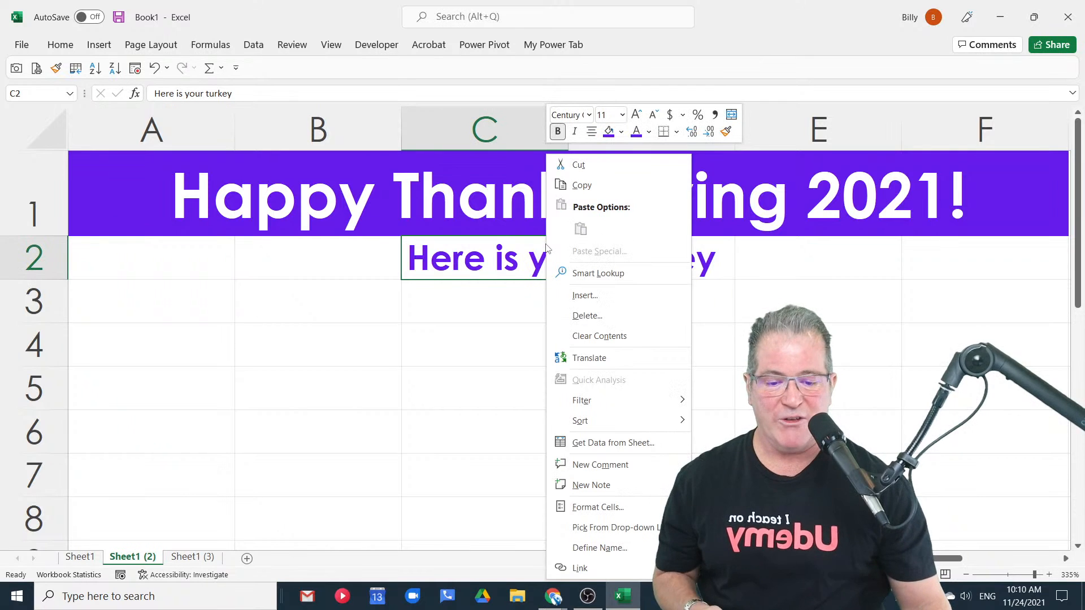
pyautogui.click(634, 466)
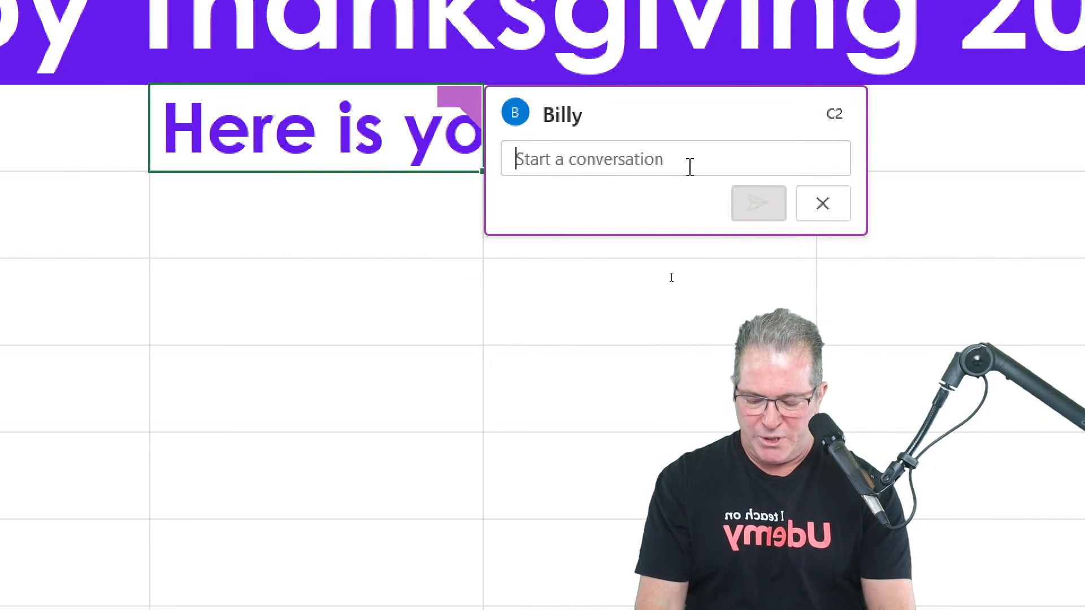
pyautogui.write('@ste')
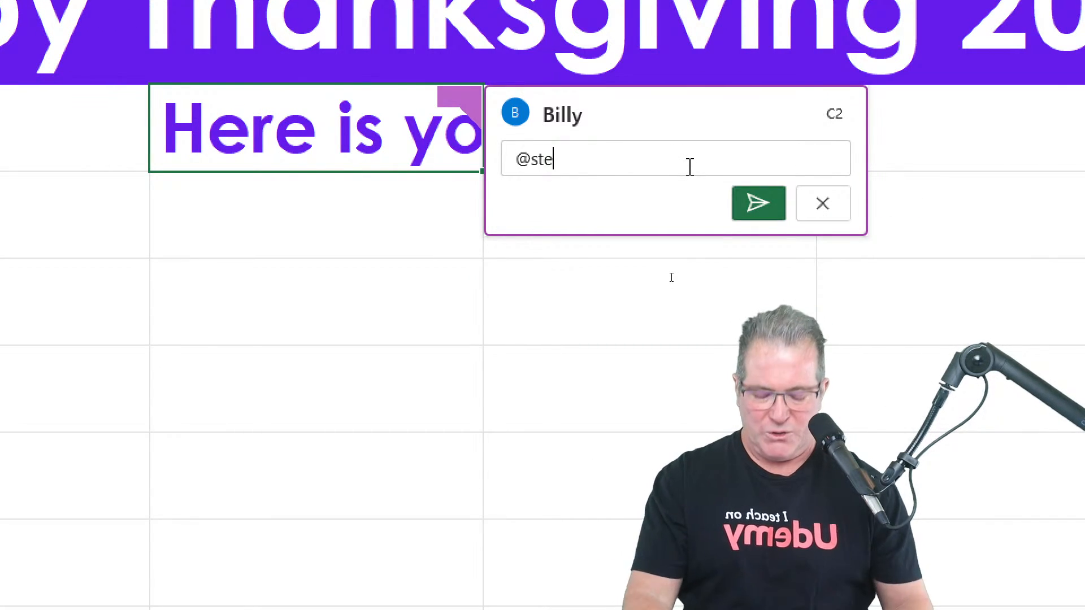
pyautogui.write('ph')
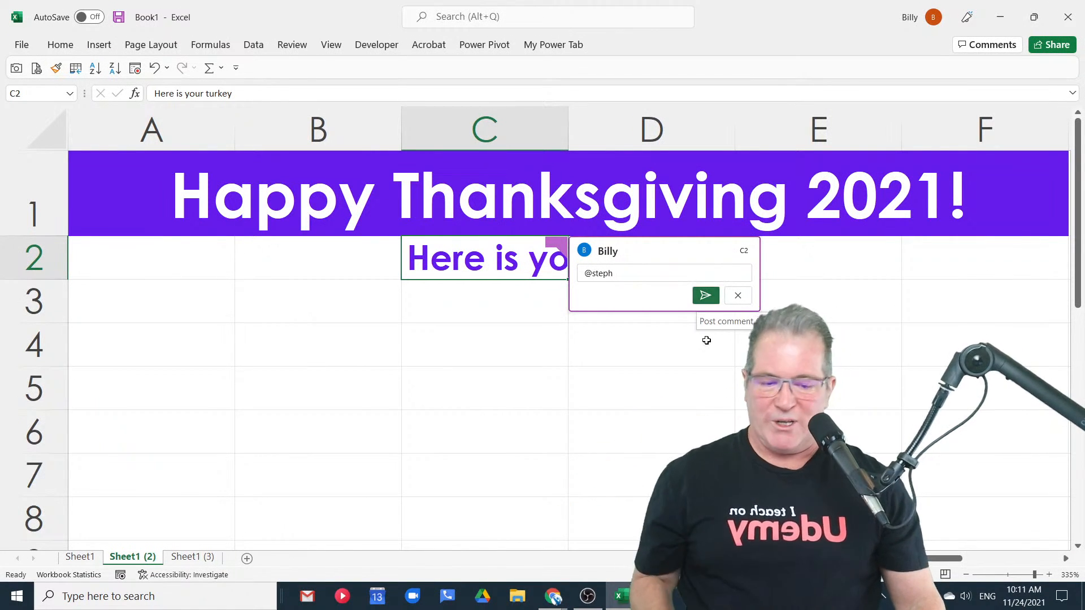
pyautogui.click(738, 296)
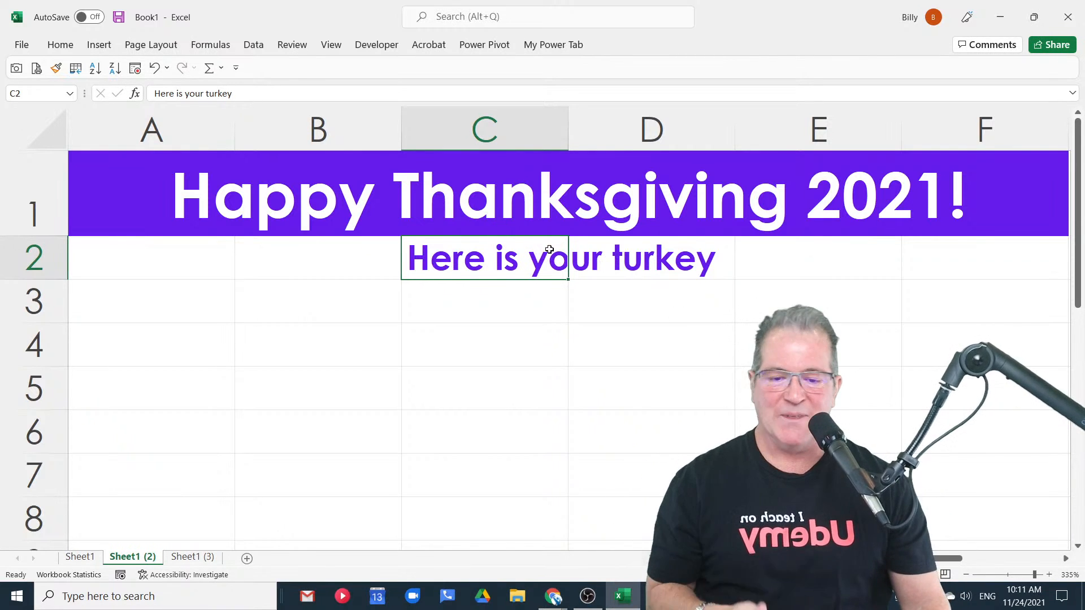
# Add a new note to cell C2, replacing the prefilled author name with the text "t".
pyautogui.rightClick(549, 249)
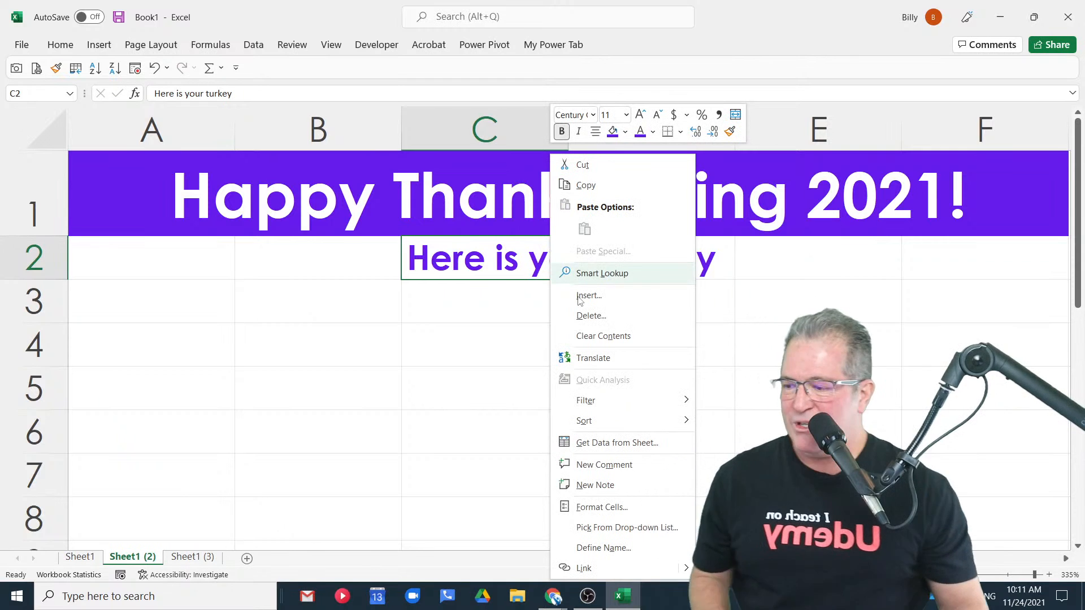
pyautogui.click(657, 486)
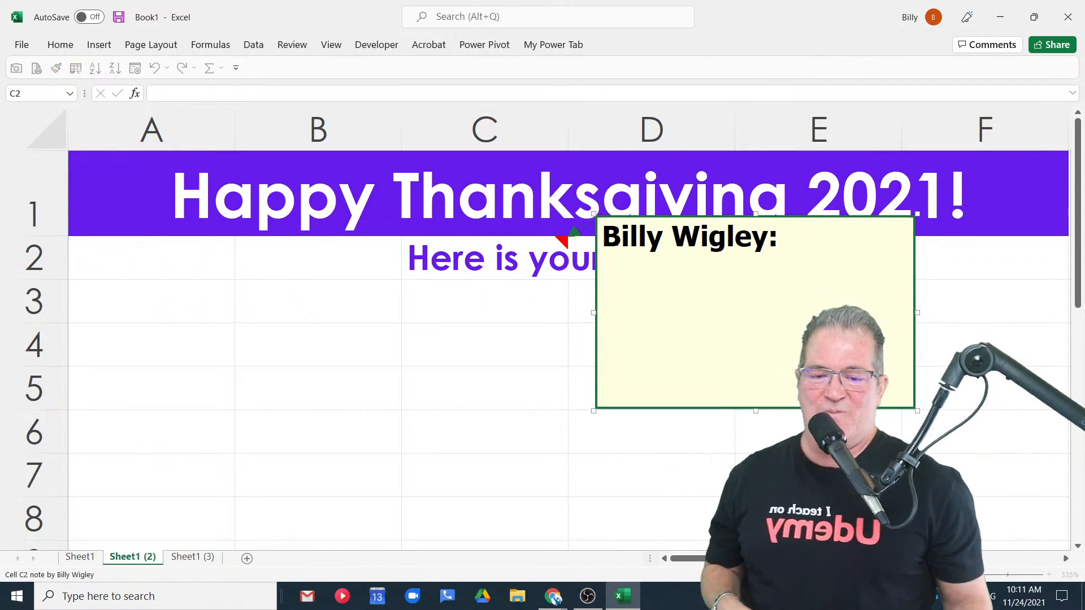
pyautogui.moveTo(797, 242); pyautogui.dragTo(599, 254)
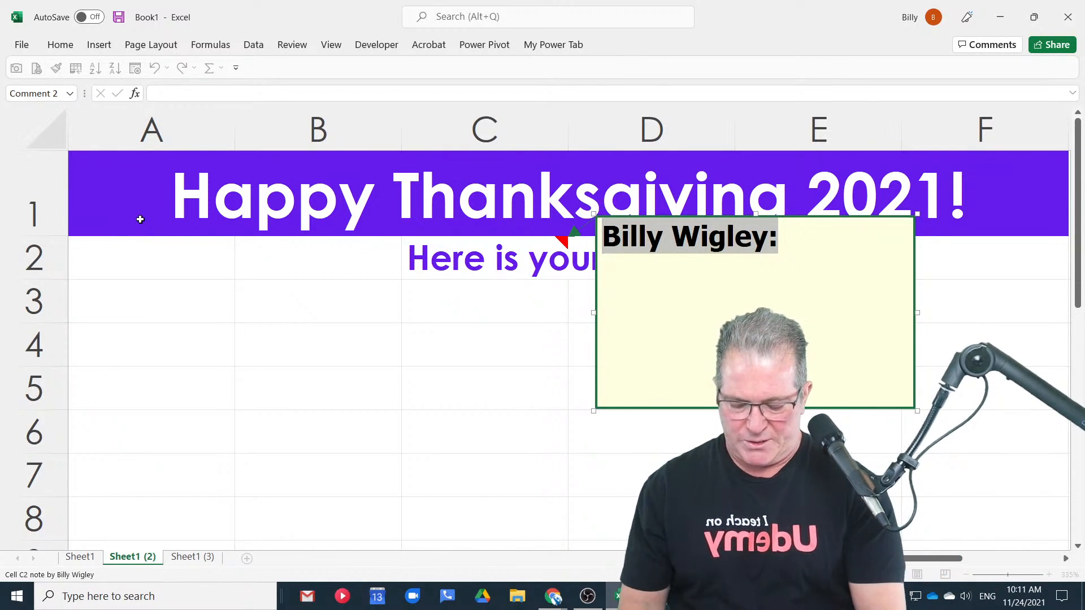
pyautogui.write('t')
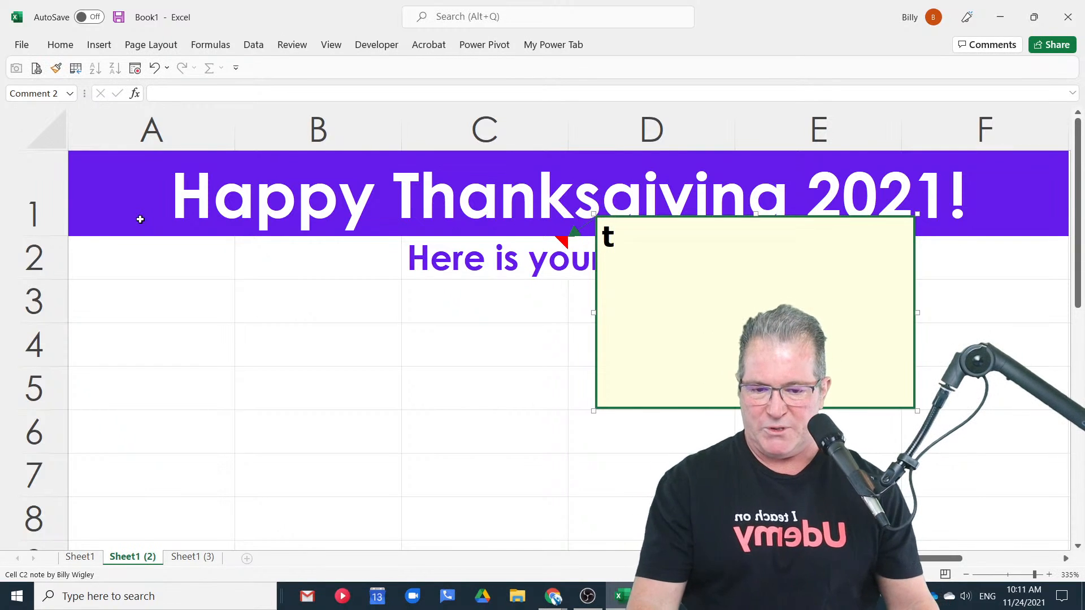
pyautogui.press('Escape')
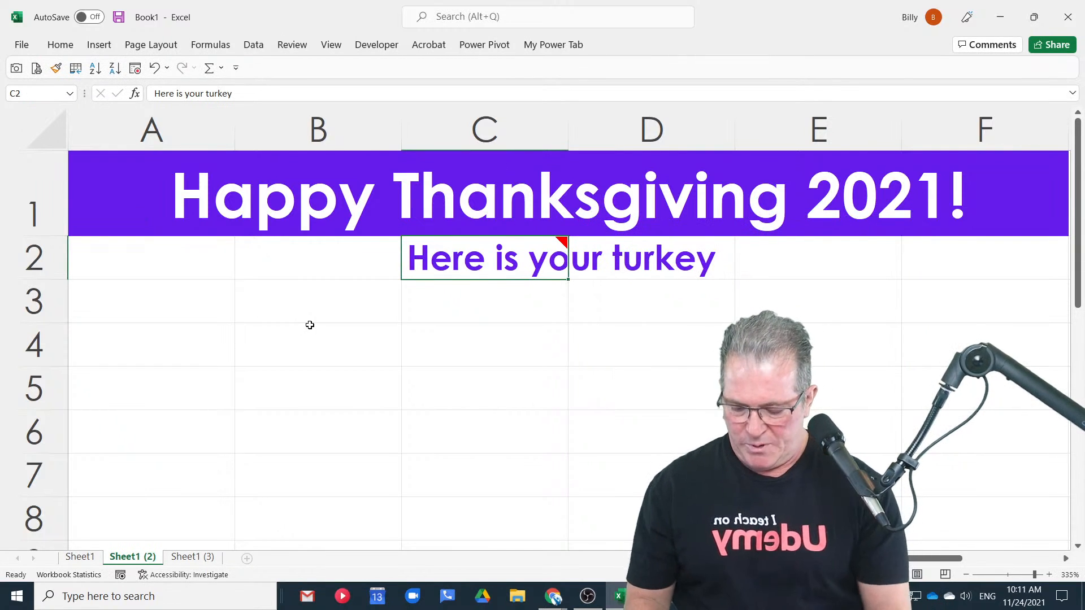
# Examine the Microsoft Office user name in the program's General options, and close the options without changes.
pyautogui.hotkey('alt', 'f')
pyautogui.press('t')
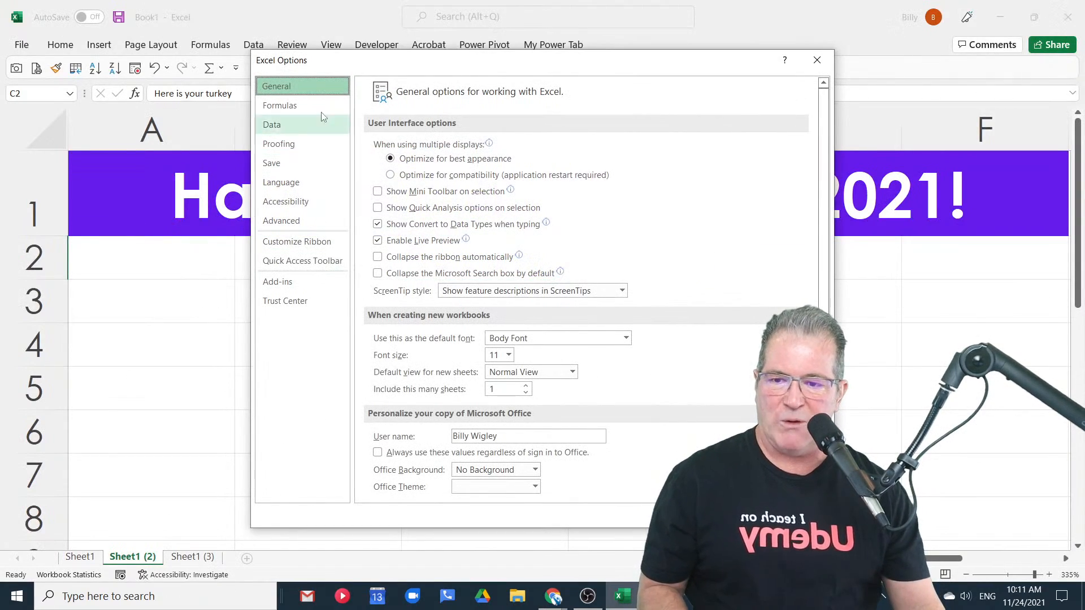
pyautogui.scroll(-4, 568, 329)
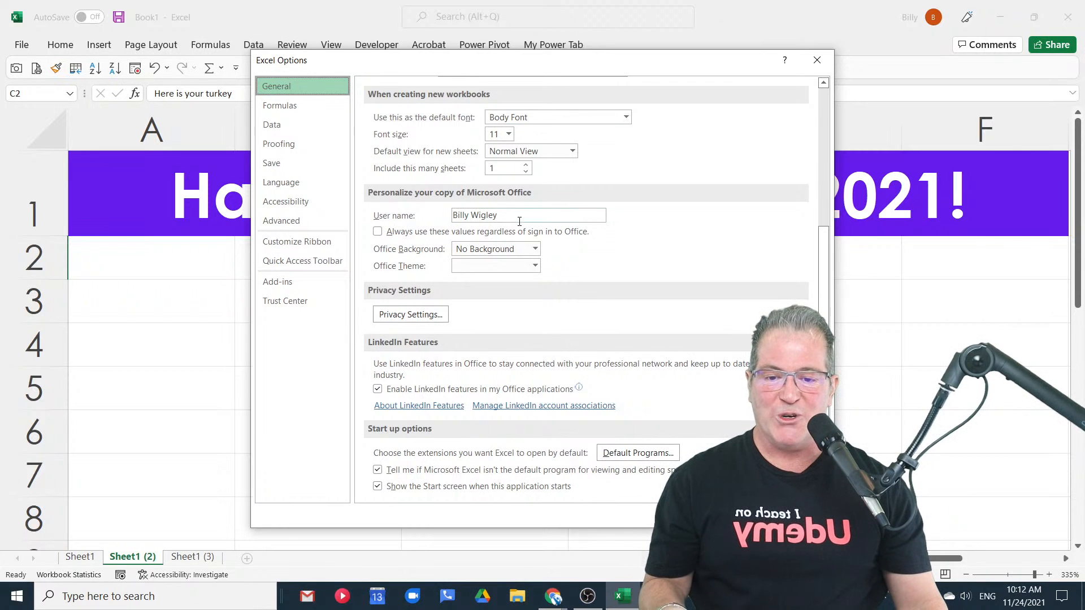
pyautogui.moveTo(519, 221); pyautogui.dragTo(397, 218)
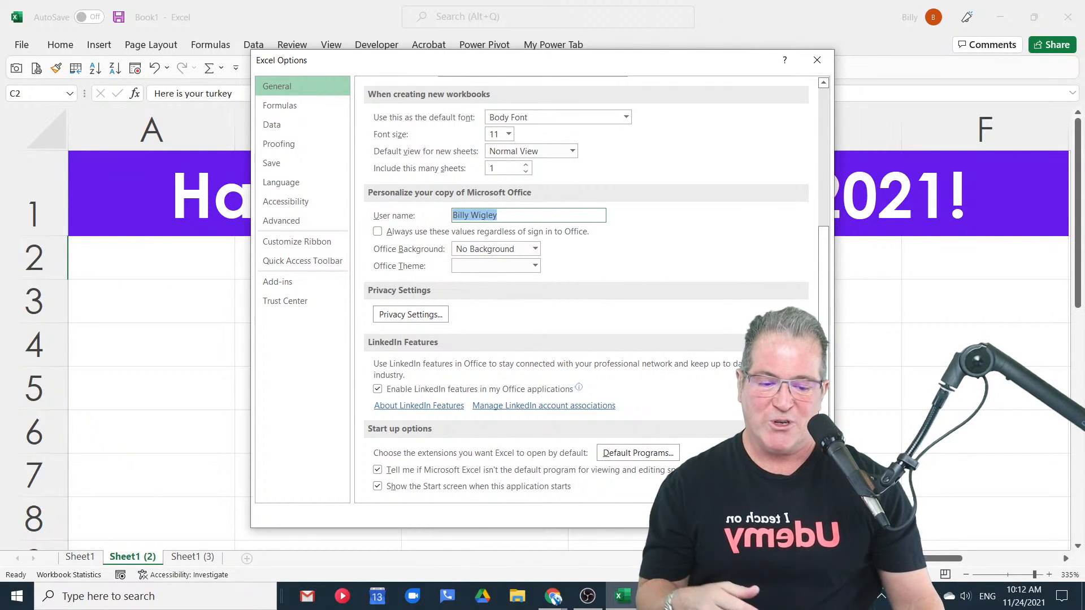
pyautogui.press('Escape')
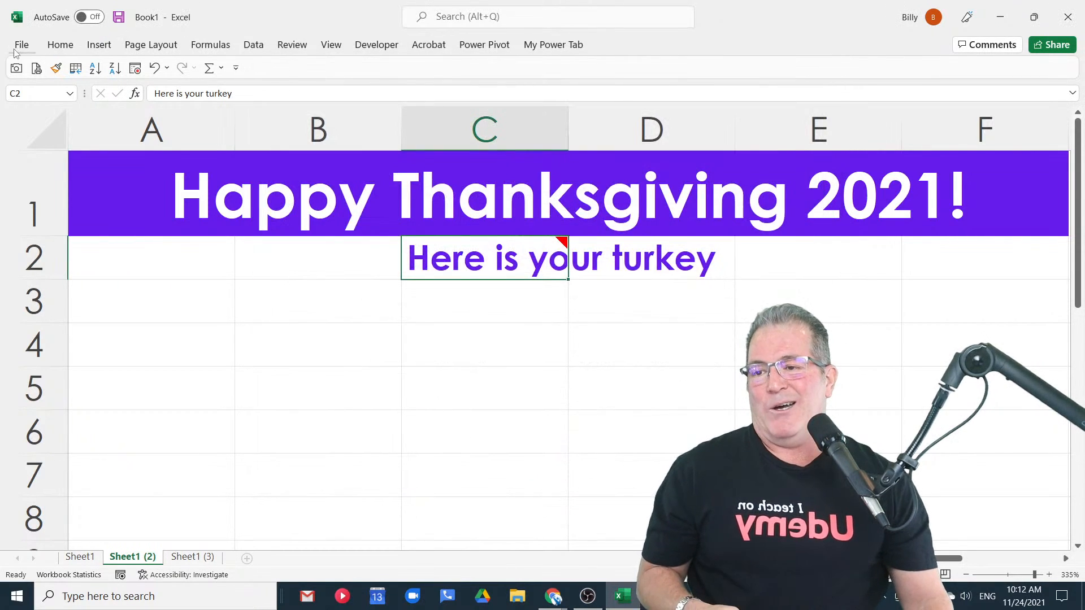
# Examine the author and last-modified-by details in the workbook's Info page, and return to the worksheet.
pyautogui.click(17, 48)
pyautogui.click(57, 168)
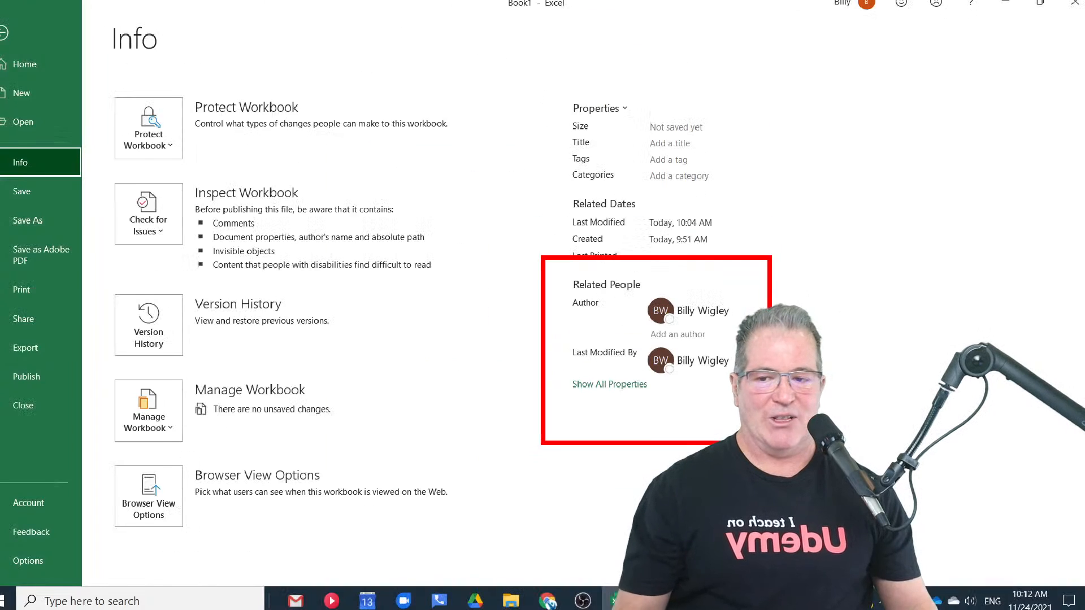
pyautogui.click(28, 48)
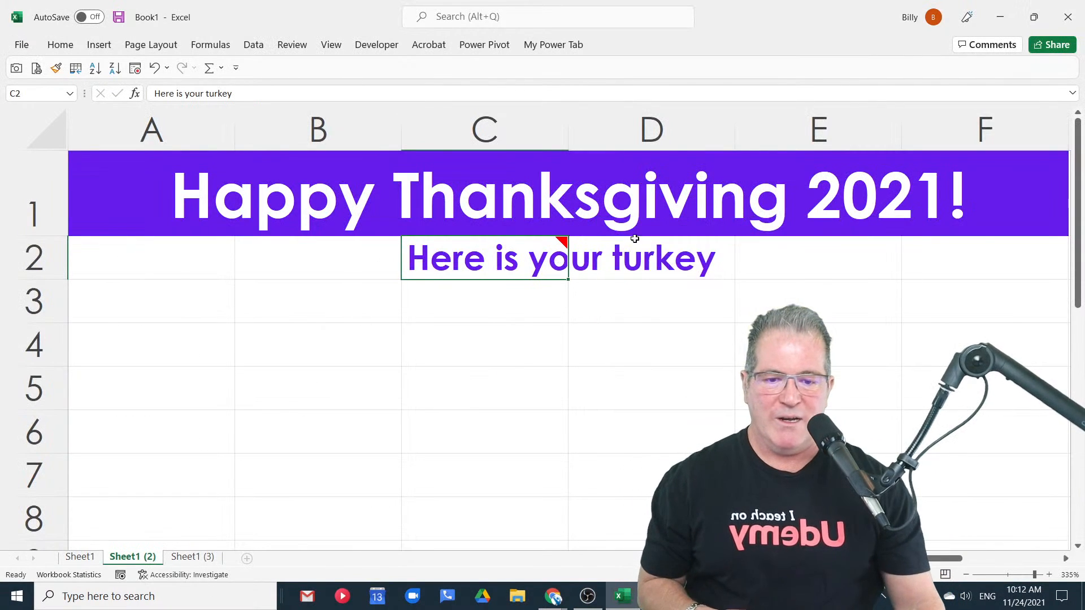
# Open the note on cell C2 for editing and clear its text.
pyautogui.moveTo(529, 258)
pyautogui.rightClick(554, 247)
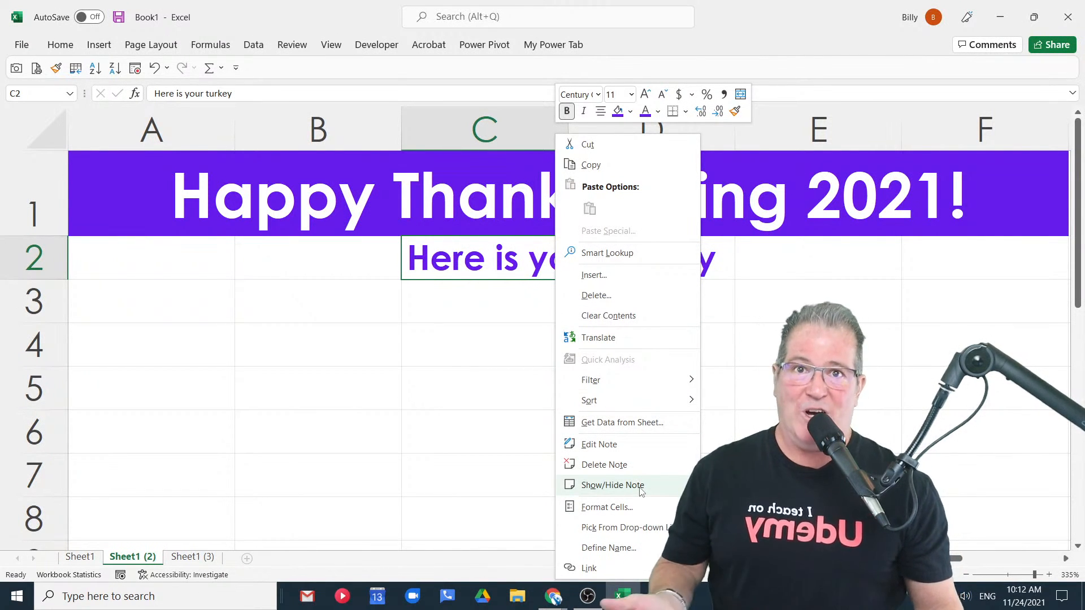
pyautogui.click(633, 445)
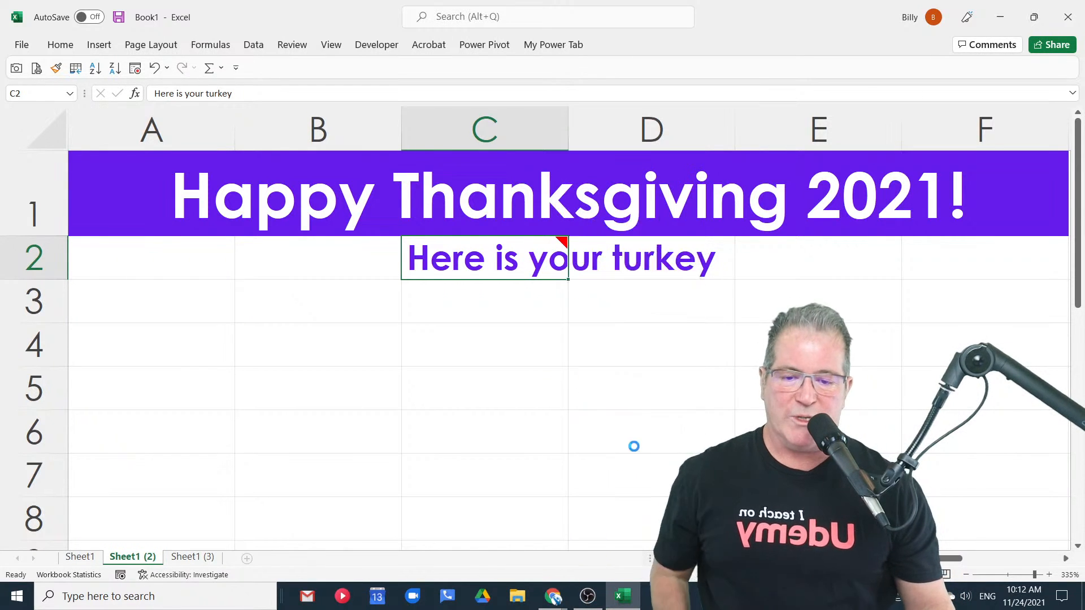
pyautogui.click(598, 236)
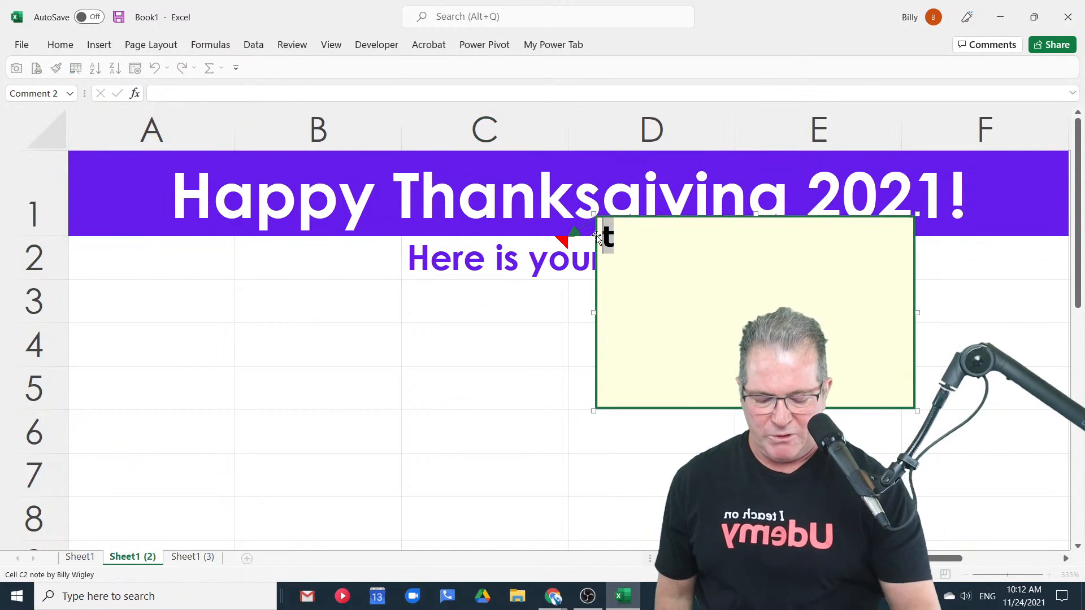
pyautogui.press('Delete')
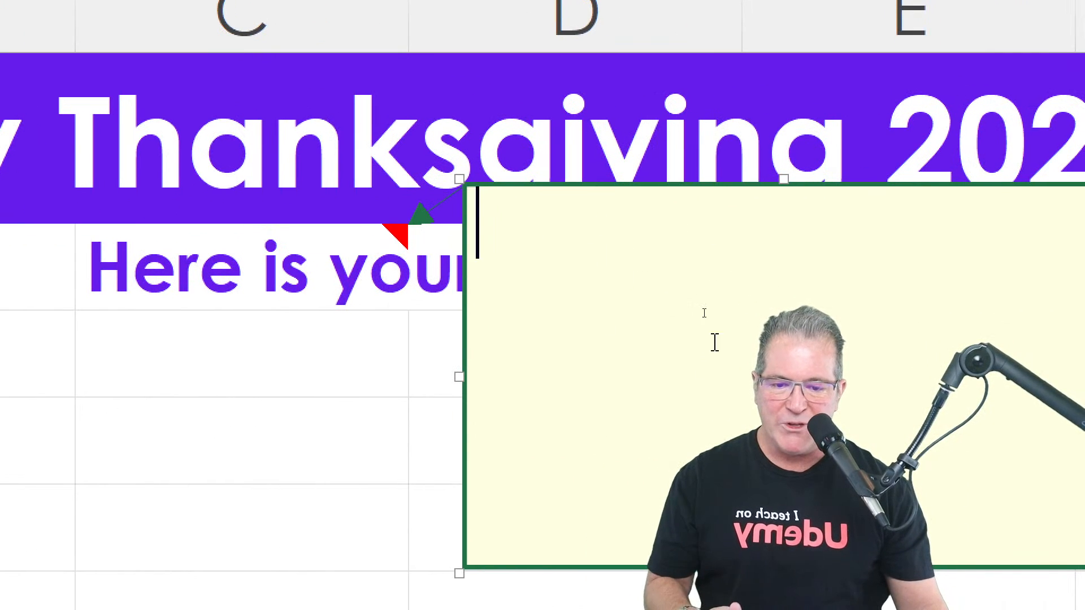
# Compare the format options offered for the note's text with those offered for the whole note, closing each without changes.
pyautogui.rightClick(583, 264)
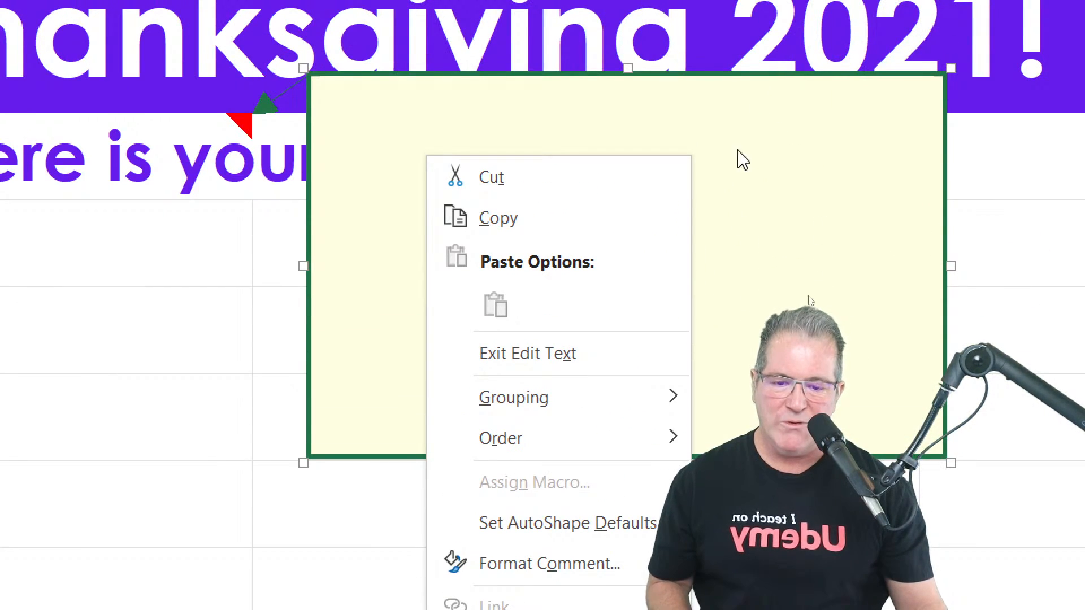
pyautogui.click(611, 435)
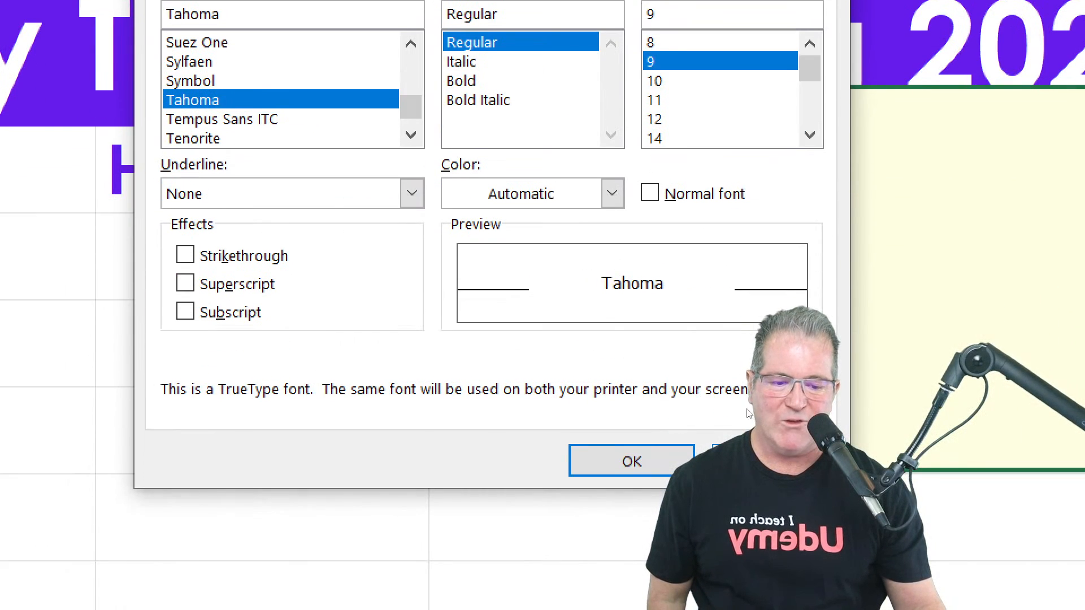
pyautogui.click(455, 567)
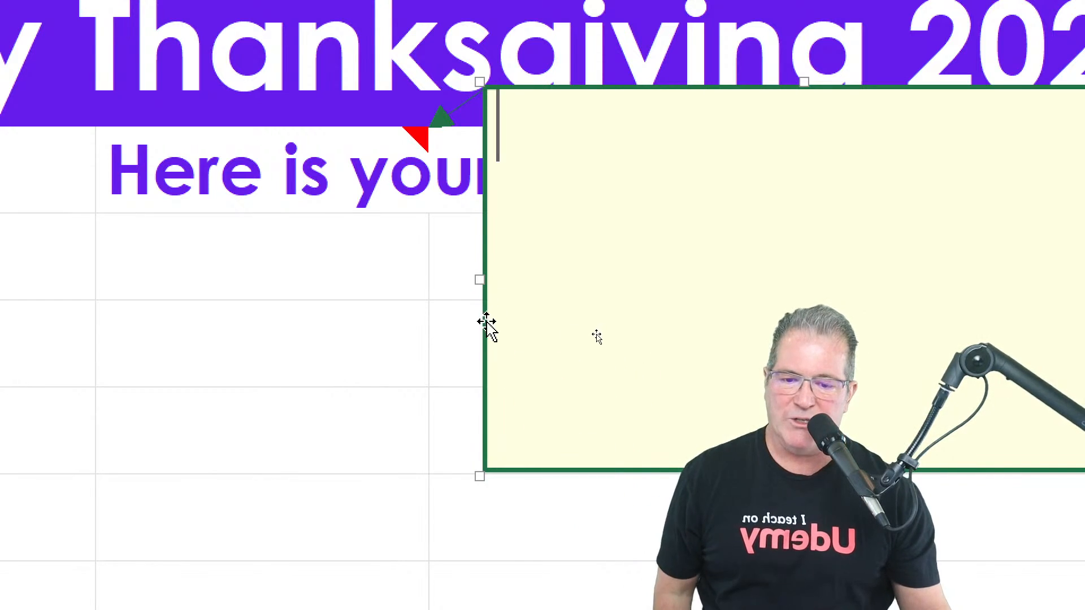
pyautogui.rightClick(485, 325)
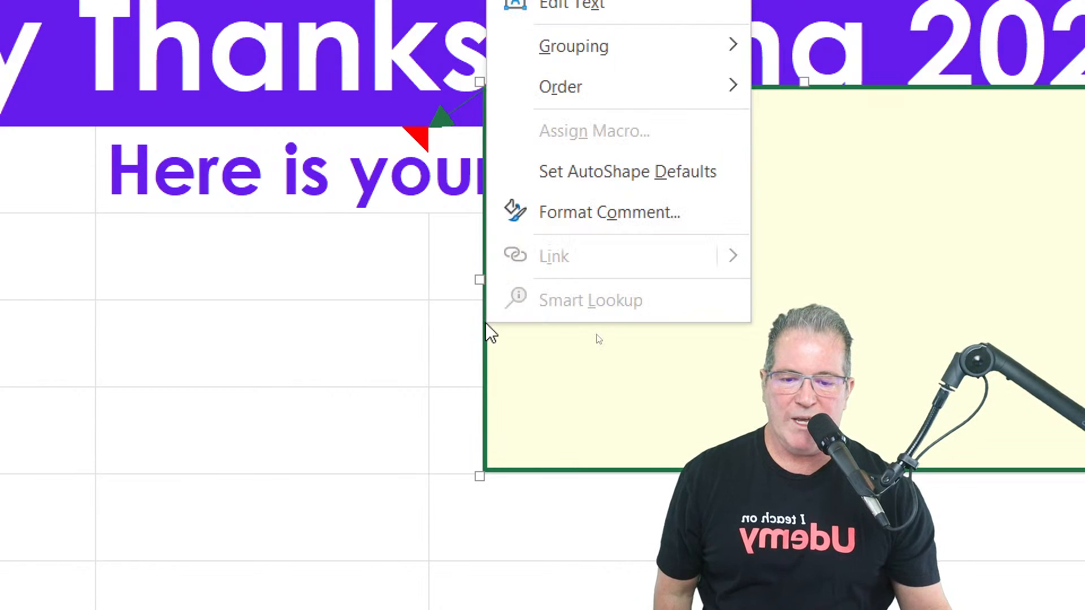
pyautogui.click(598, 215)
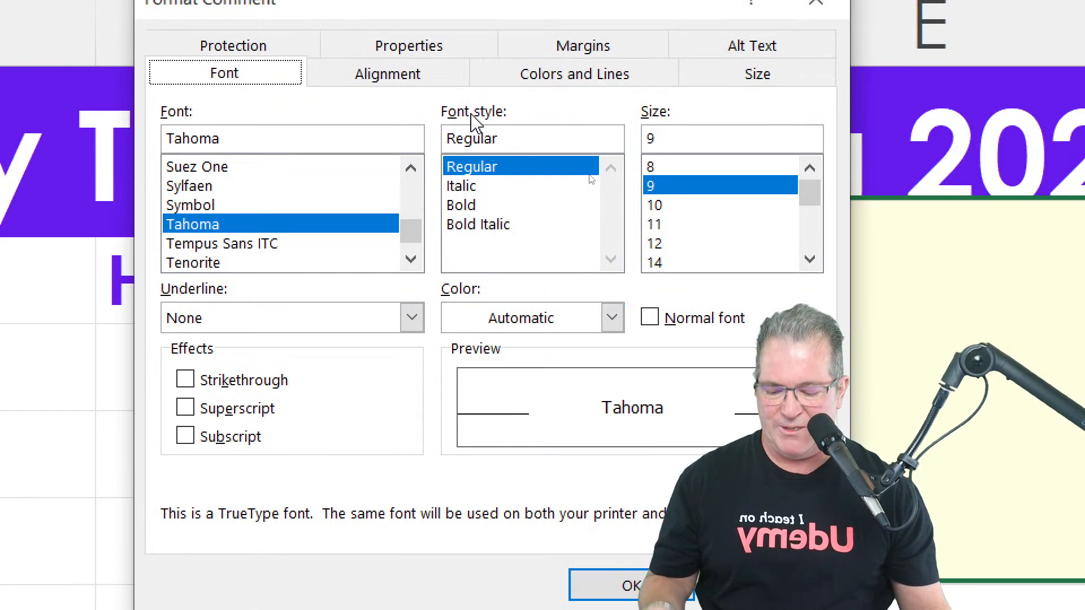
pyautogui.press('Return')
pyautogui.rightClick(665, 298)
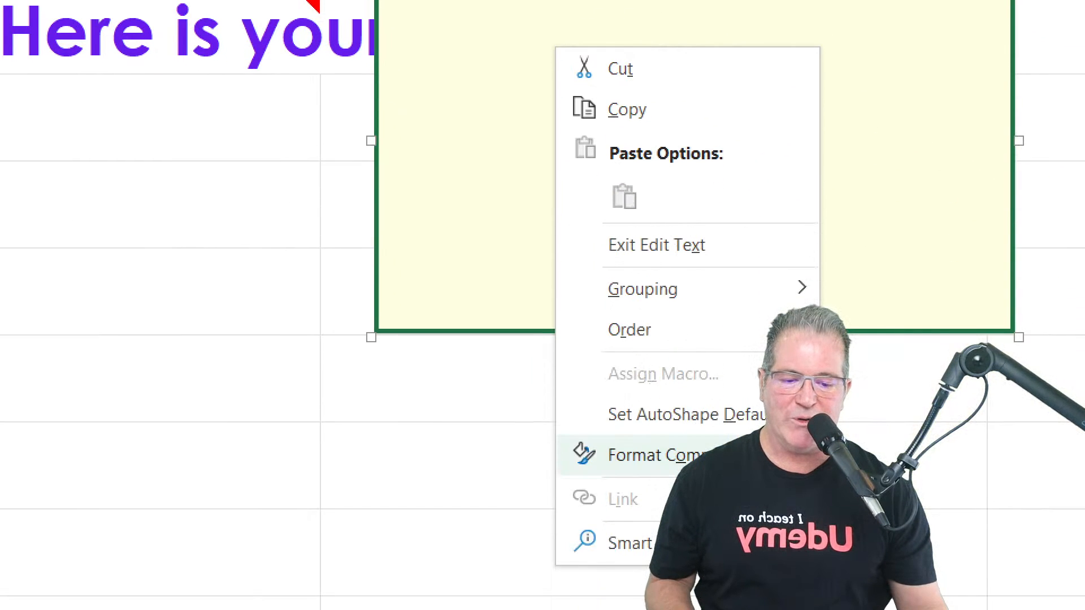
pyautogui.click(650, 455)
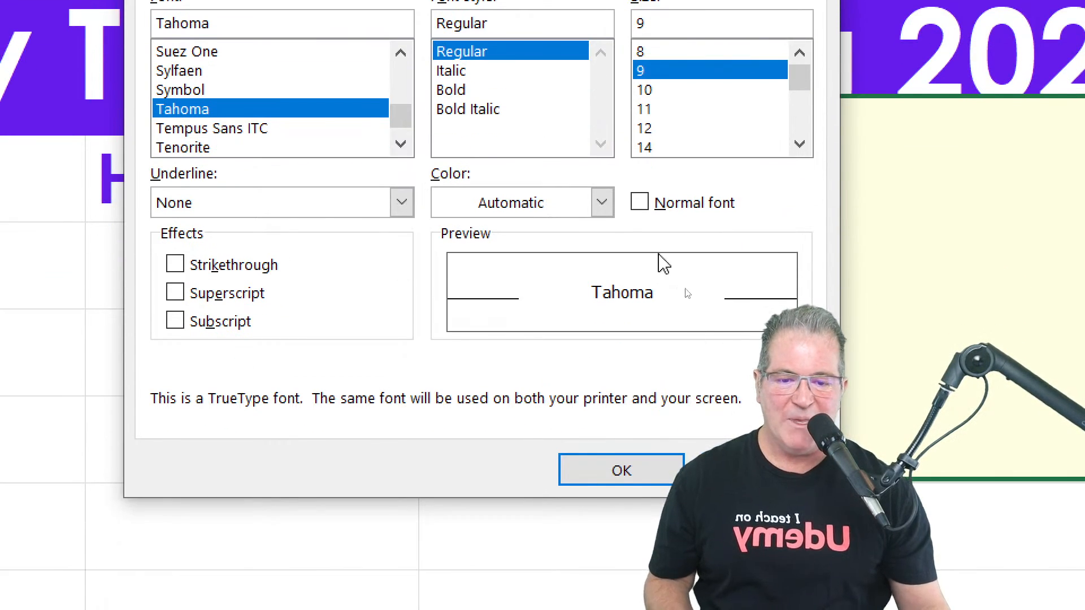
pyautogui.click(603, 203)
pyautogui.click(602, 202)
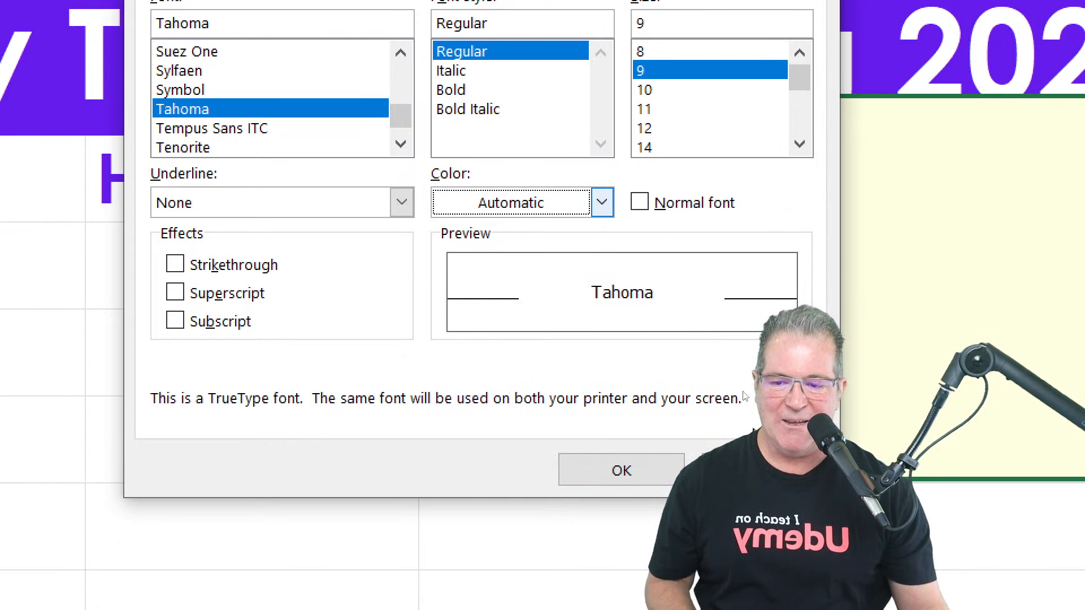
pyautogui.click(764, 470)
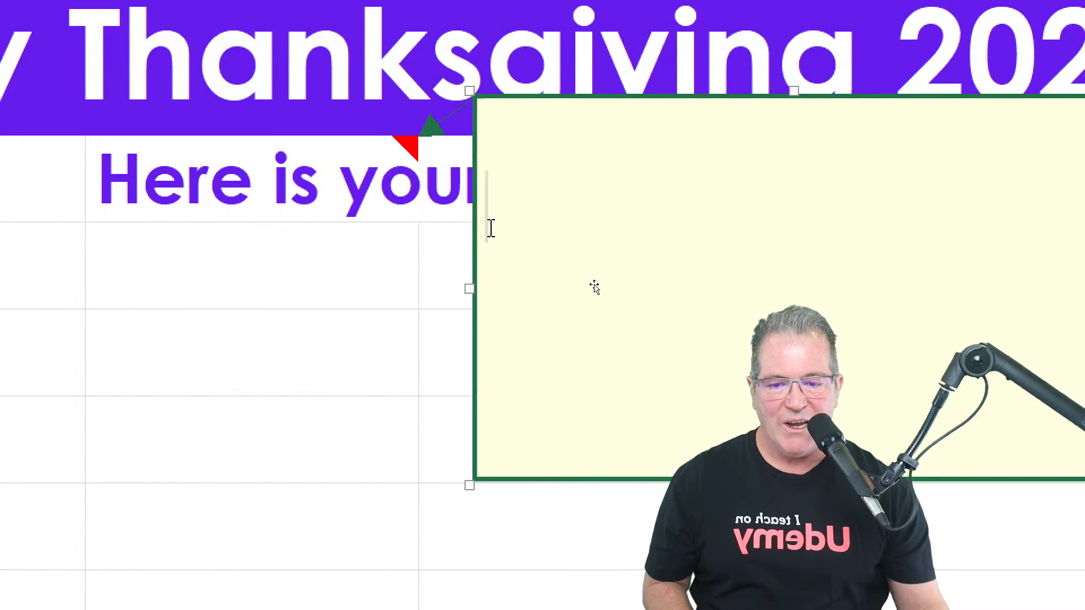
# Choose gobble.jpg from the Pictures folder as the picture fill for the C2 note's background.
pyautogui.rightClick(470, 236)
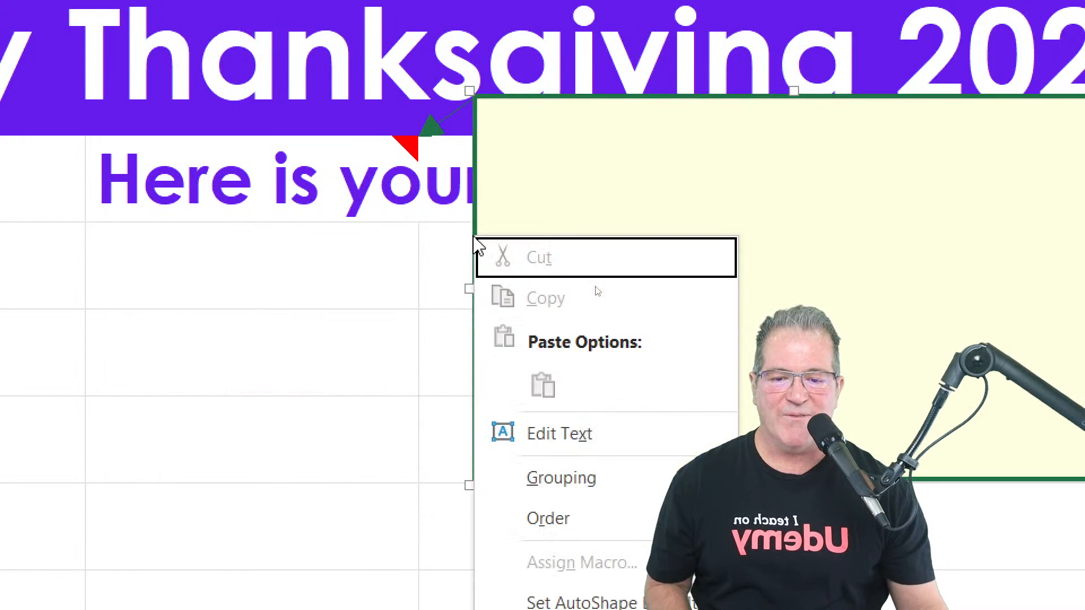
pyautogui.click(644, 609)
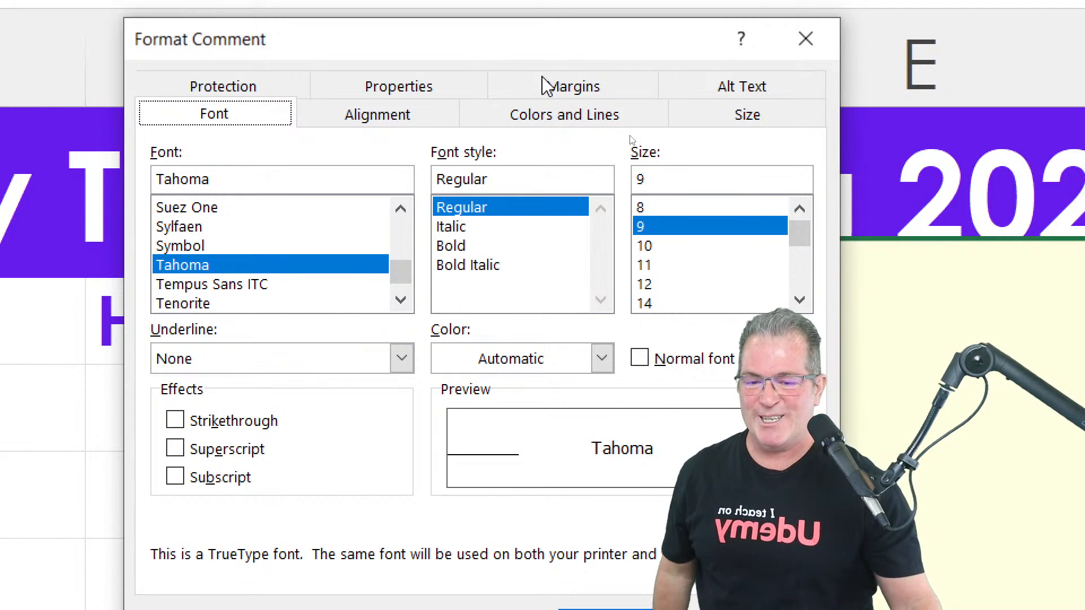
pyautogui.click(567, 123)
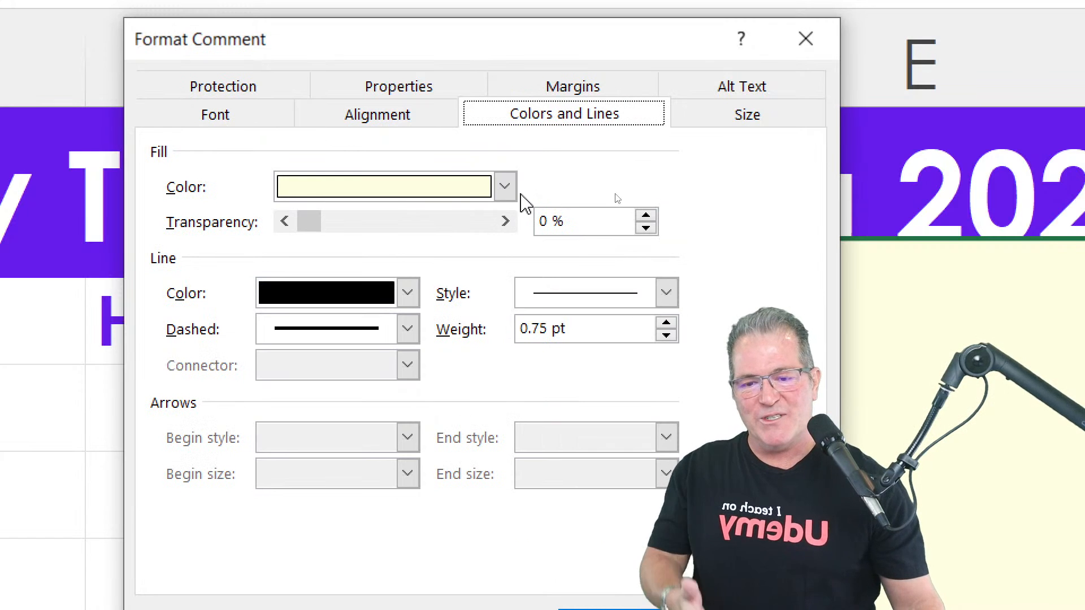
pyautogui.click(504, 187)
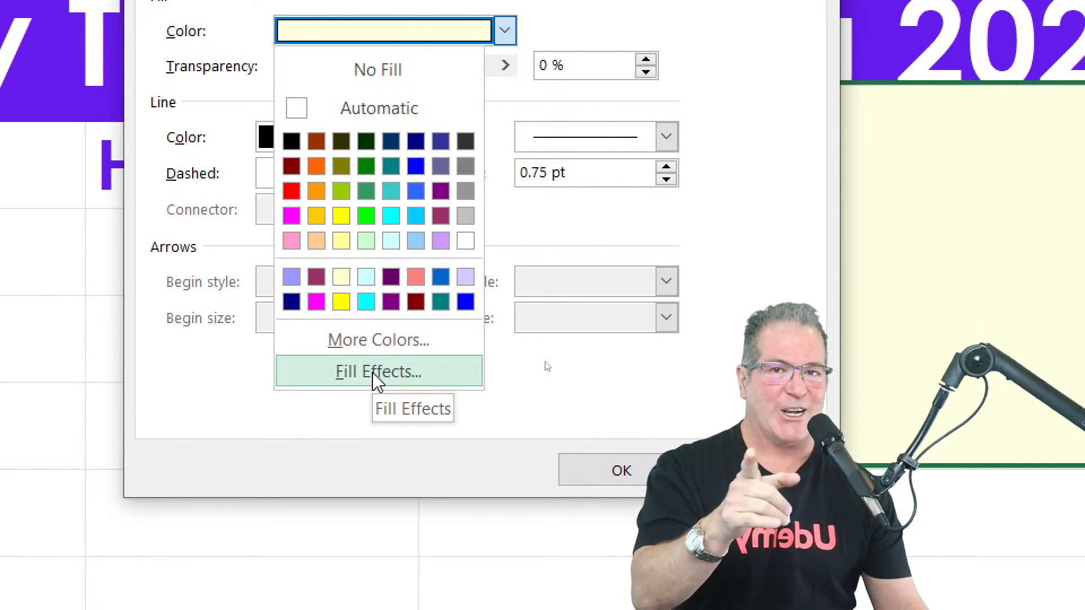
pyautogui.click(378, 381)
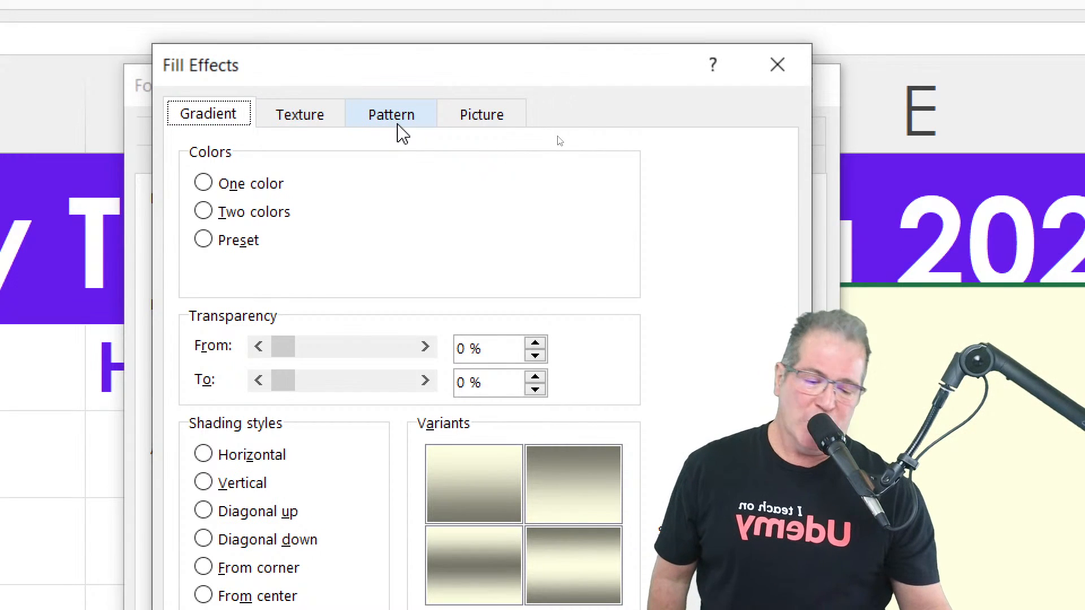
pyautogui.click(492, 116)
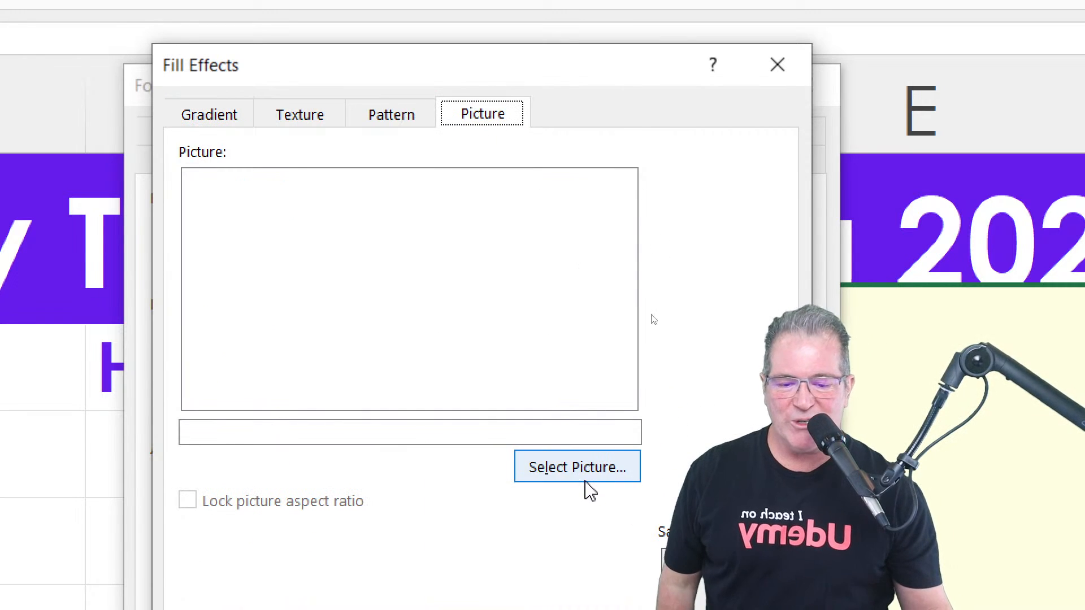
pyautogui.click(582, 479)
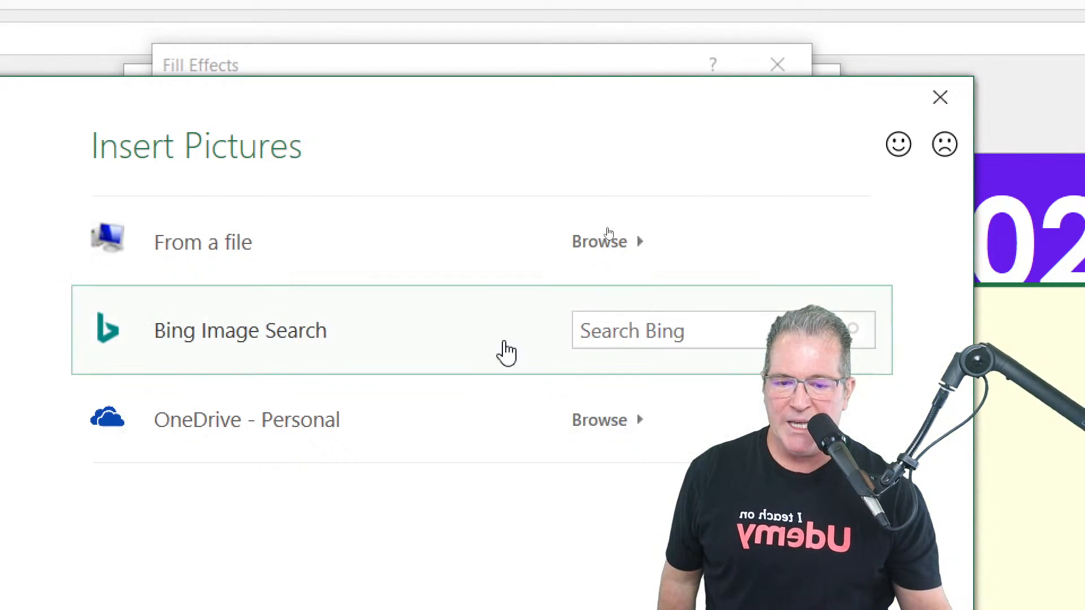
pyautogui.click(438, 240)
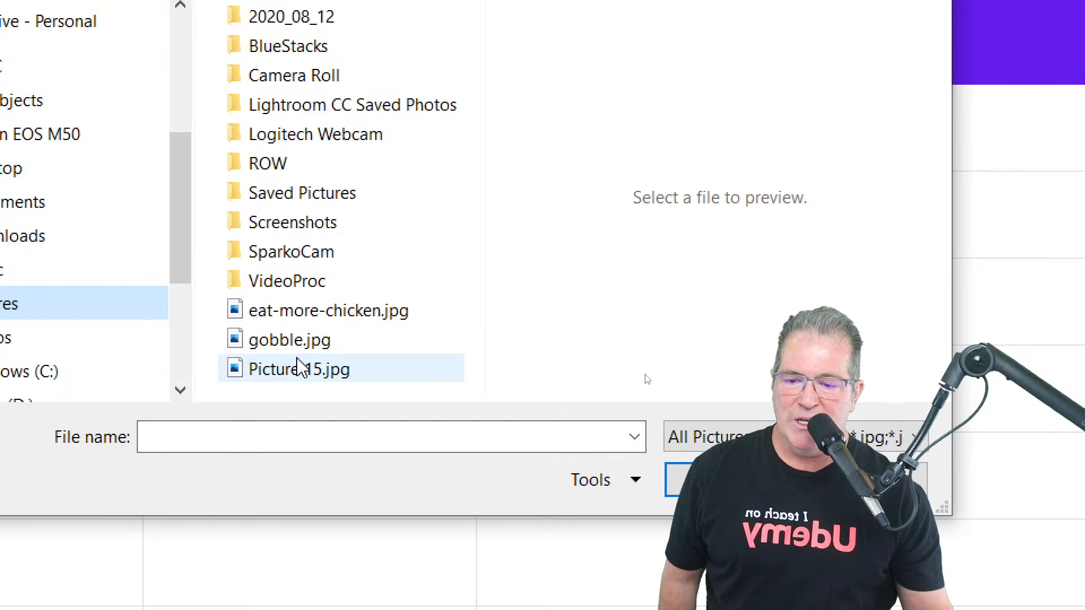
pyautogui.click(290, 339)
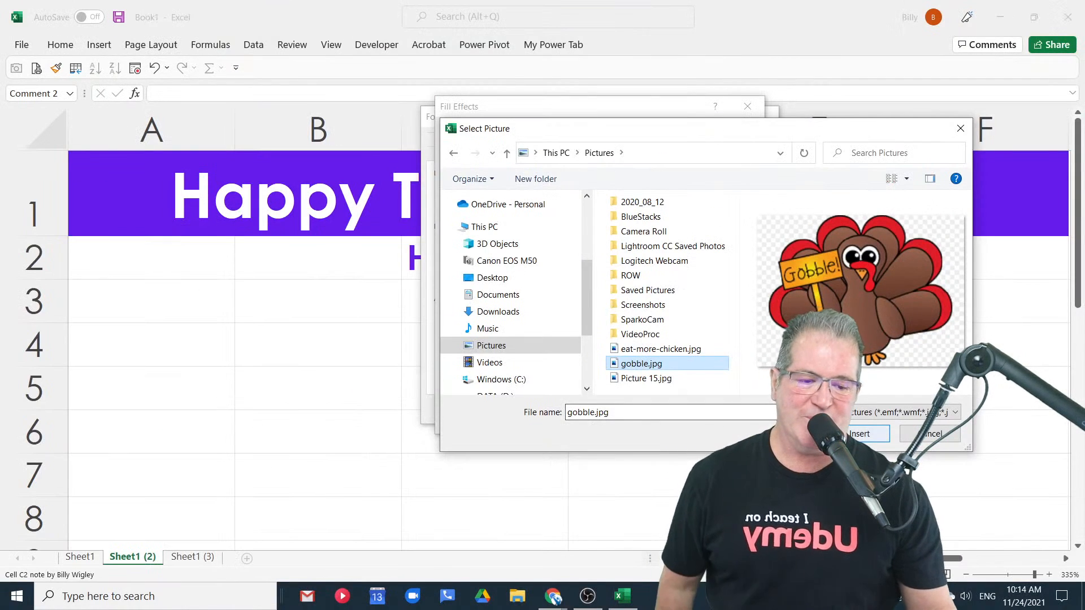
pyautogui.click(733, 480)
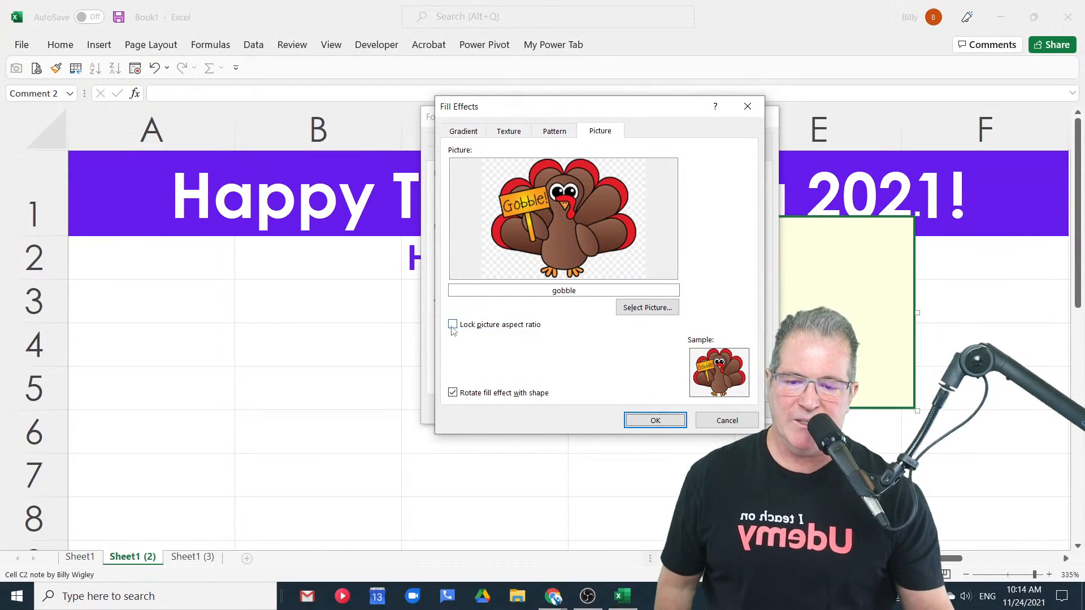
# Apply the picture fill to the C2 note with its aspect ratio locked, and make the note taller.
pyautogui.click(452, 325)
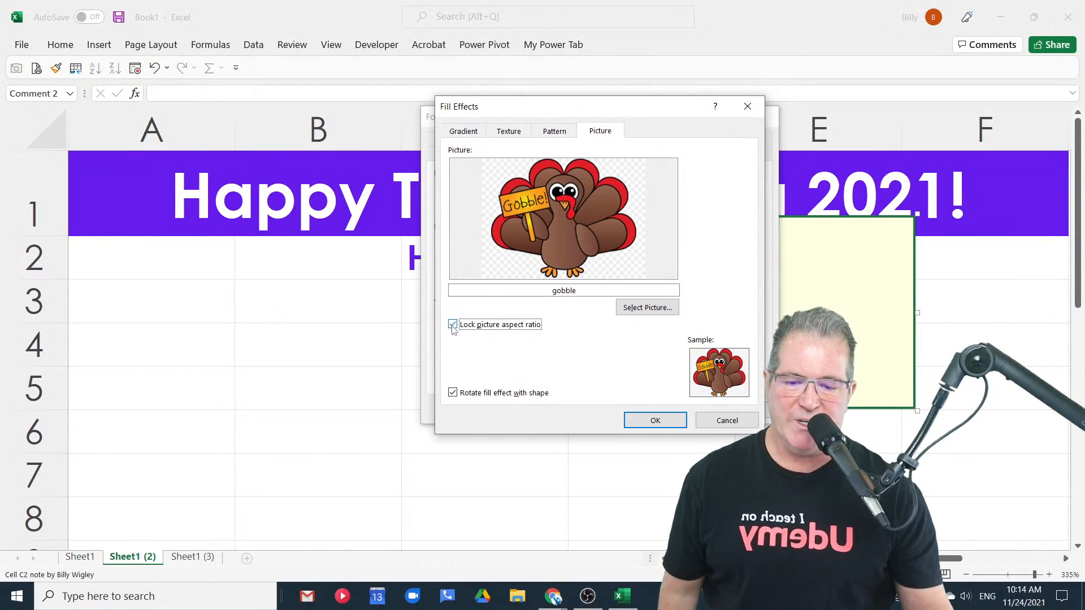
pyautogui.click(655, 420)
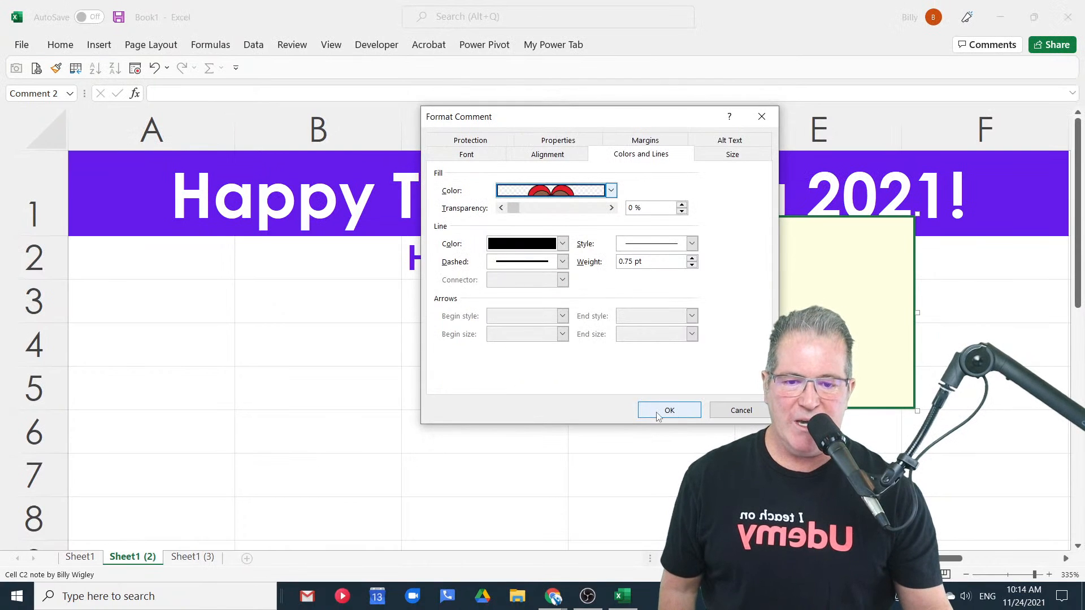
pyautogui.click(655, 418)
pyautogui.moveTo(757, 411); pyautogui.dragTo(757, 456)
pyautogui.click(979, 352)
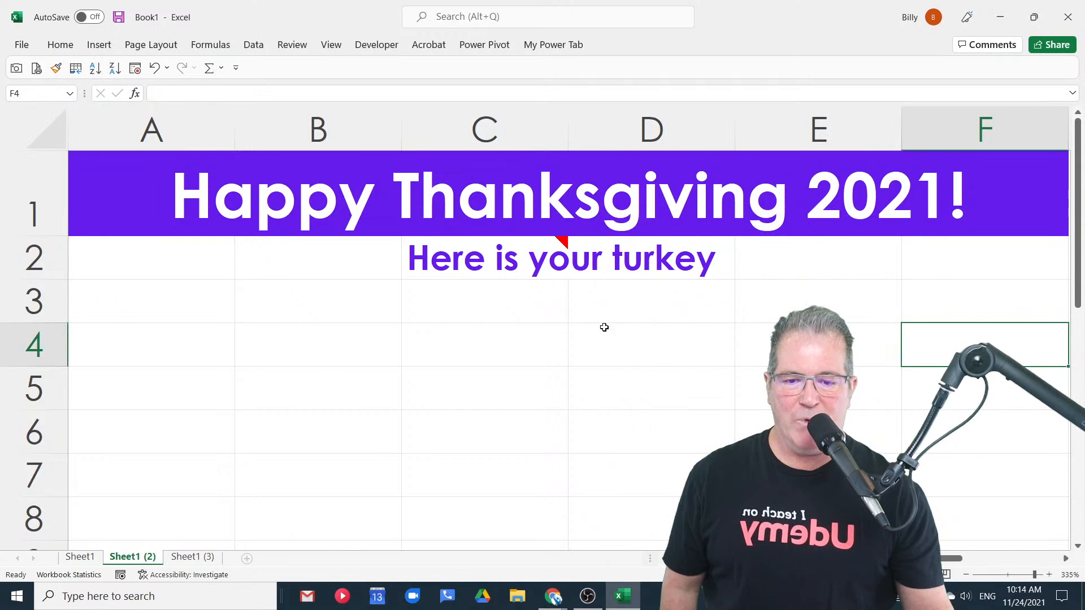
pyautogui.moveTo(501, 257)
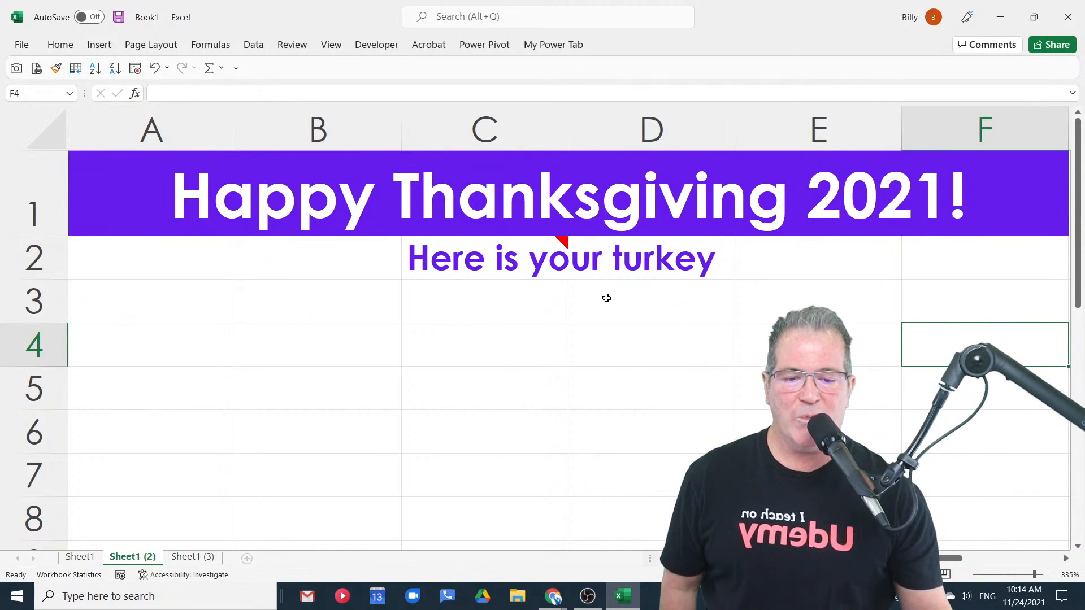
pyautogui.click(697, 256)
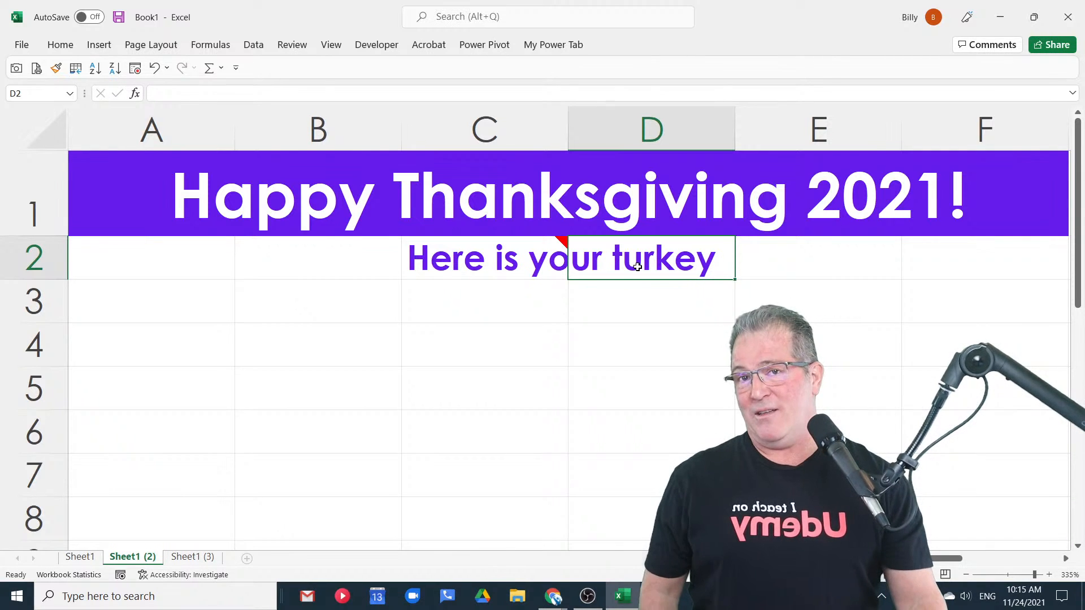
pyautogui.rightClick(637, 267)
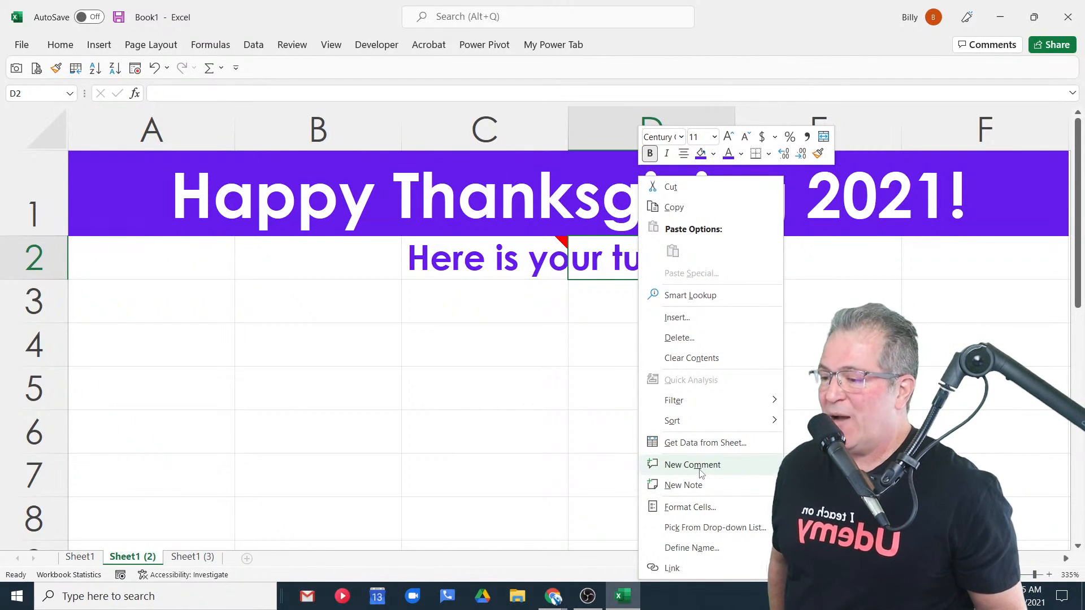
pyautogui.click(699, 467)
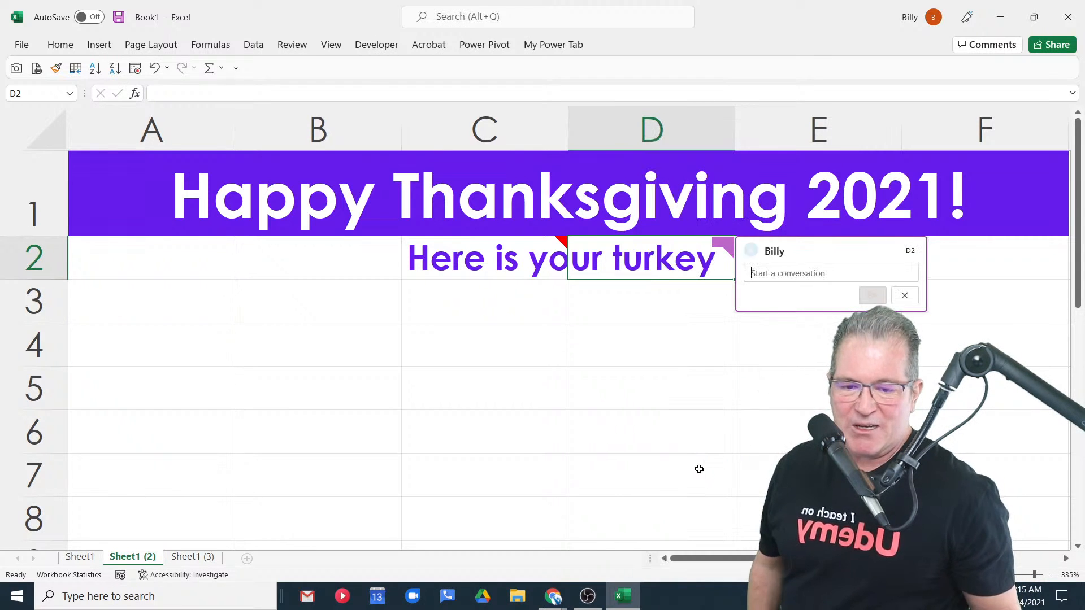
pyautogui.click(907, 292)
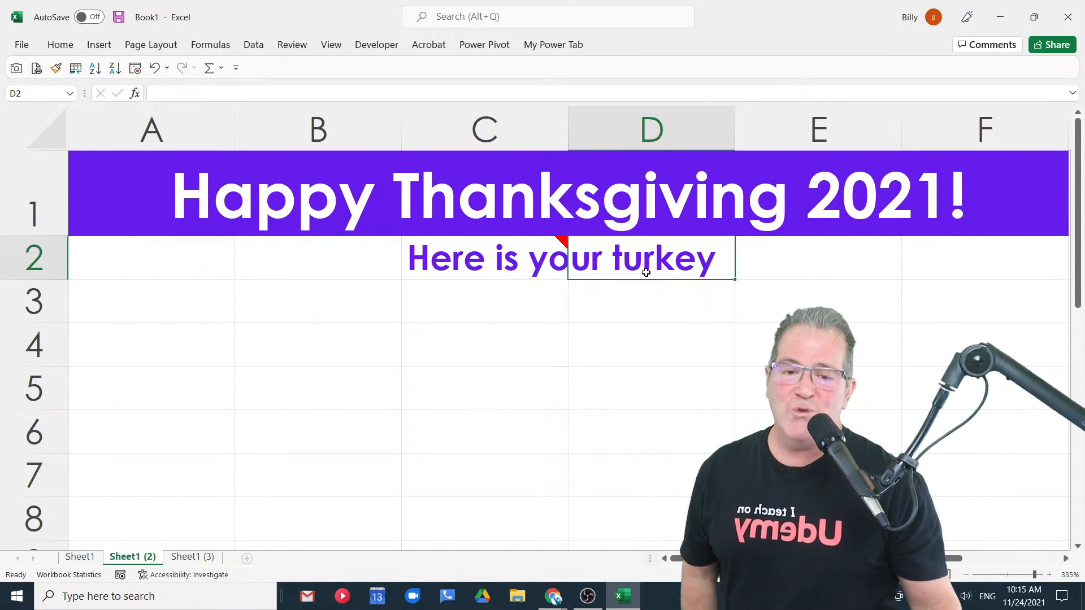
# Add a new note to cell D2.
pyautogui.click(292, 45)
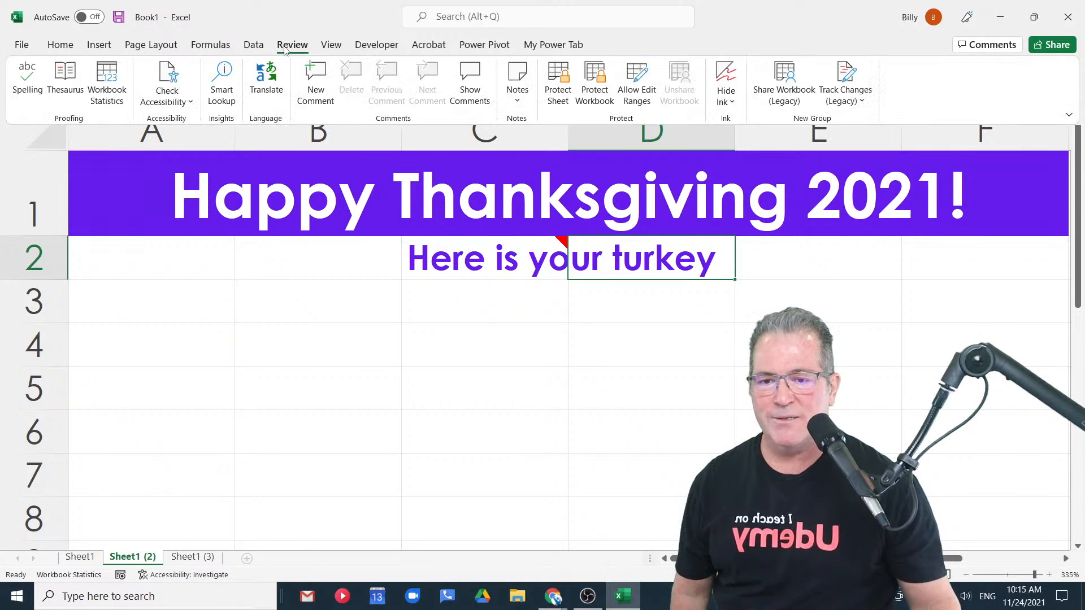
pyautogui.click(518, 101)
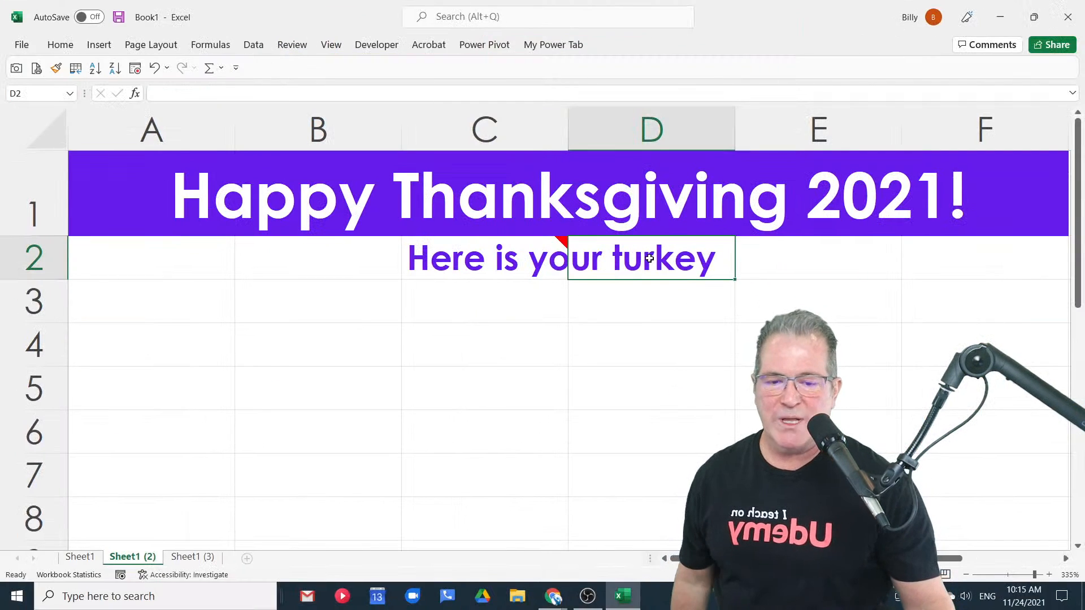
pyautogui.rightClick(656, 264)
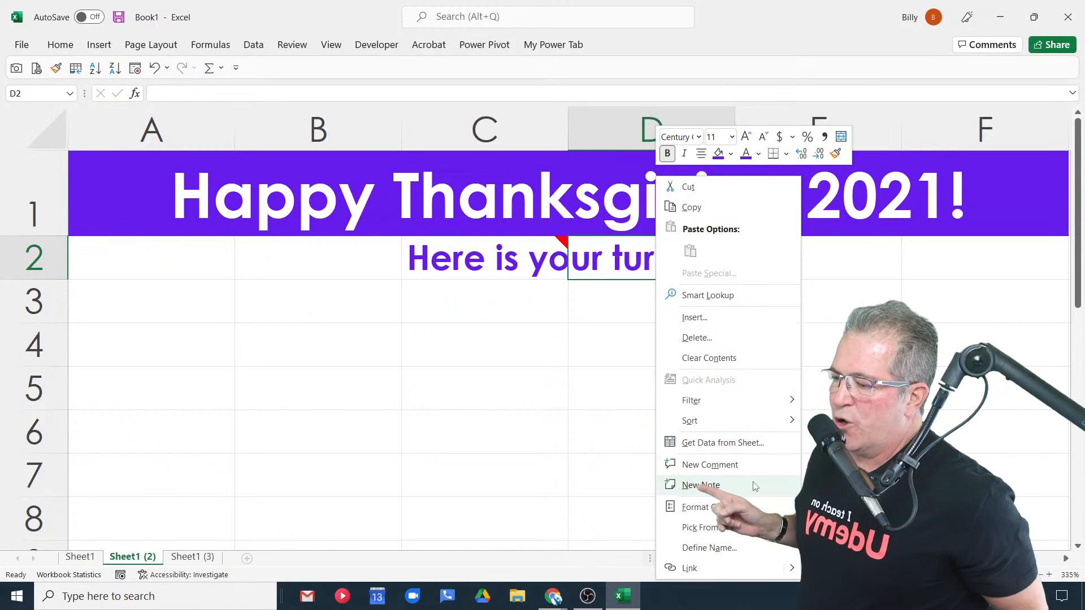
pyautogui.click(701, 485)
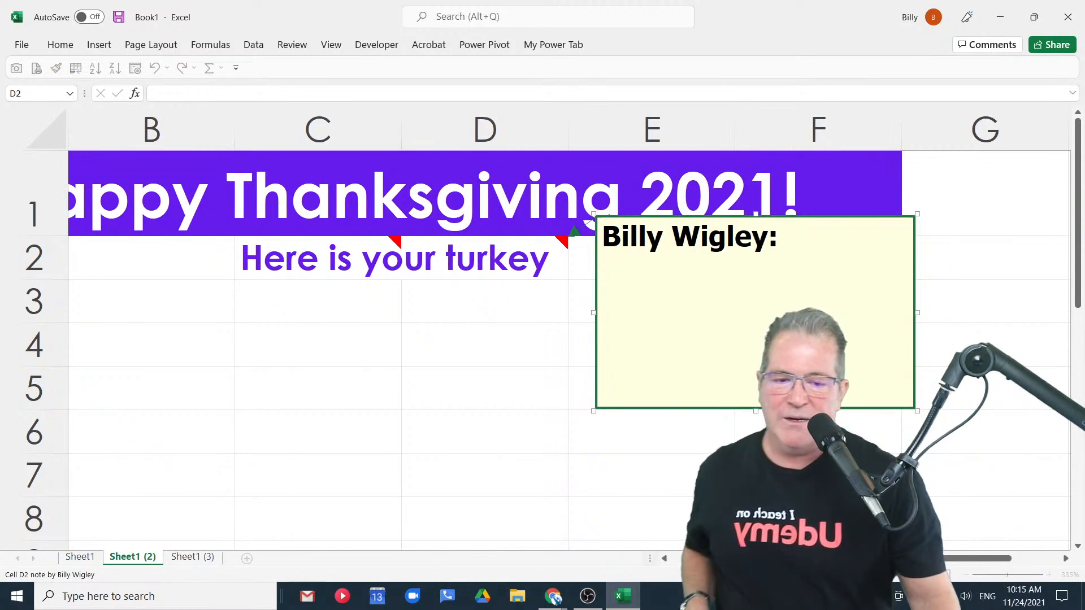
# Clear the author name from the D2 note and open the format settings for the whole note.
pyautogui.moveTo(797, 234); pyautogui.dragTo(598, 247)
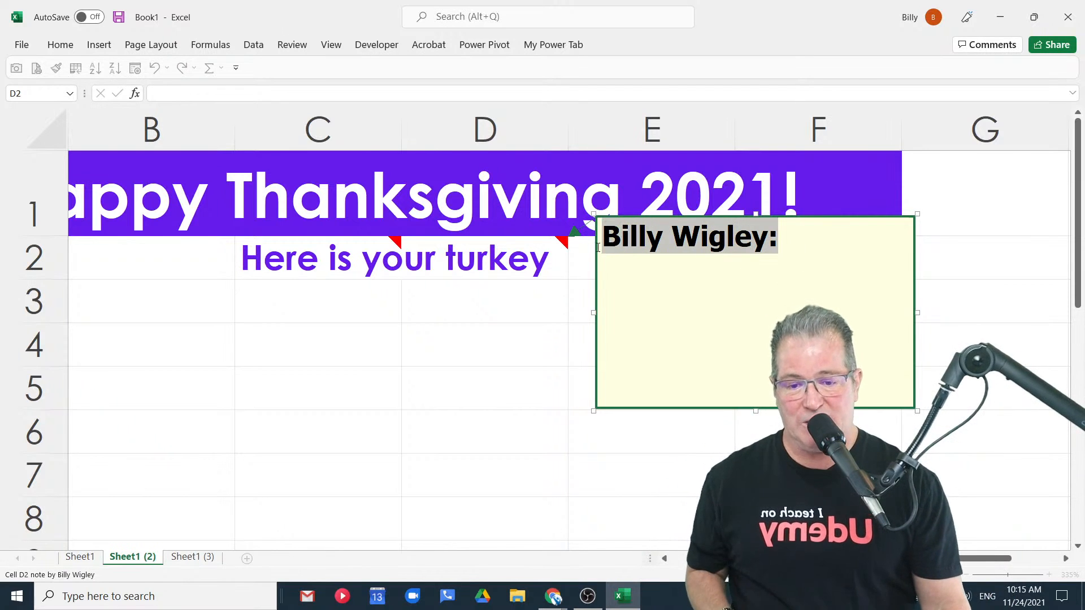
pyautogui.press('Delete')
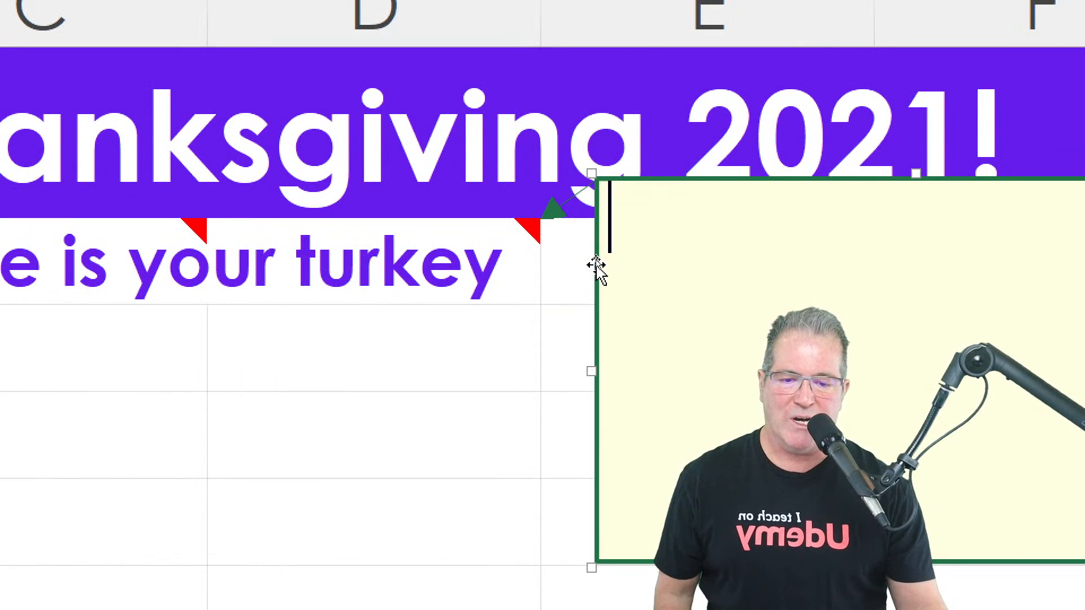
pyautogui.rightClick(597, 266)
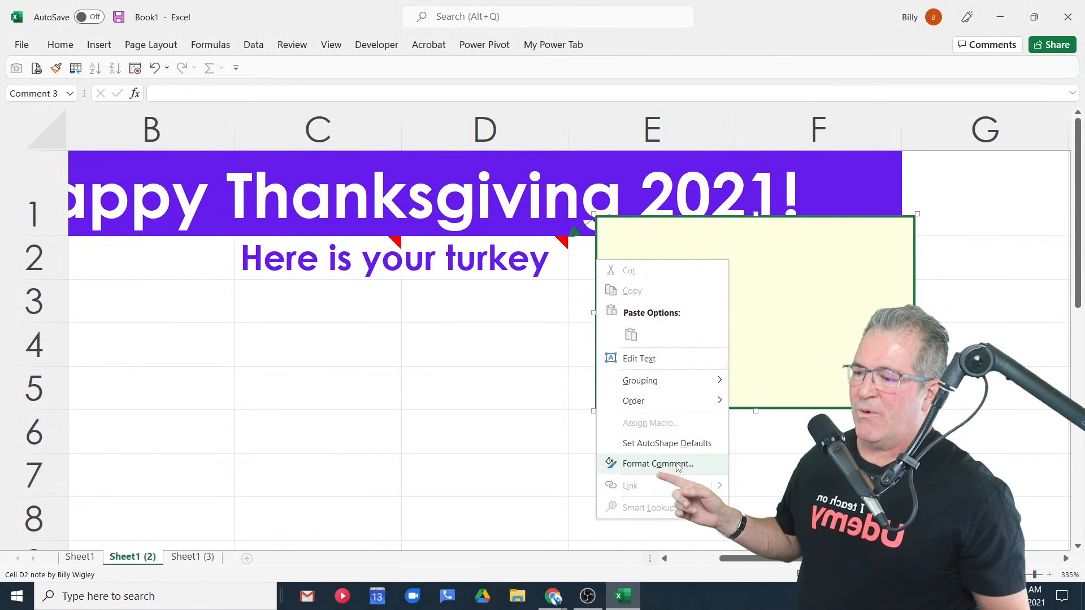
pyautogui.click(678, 466)
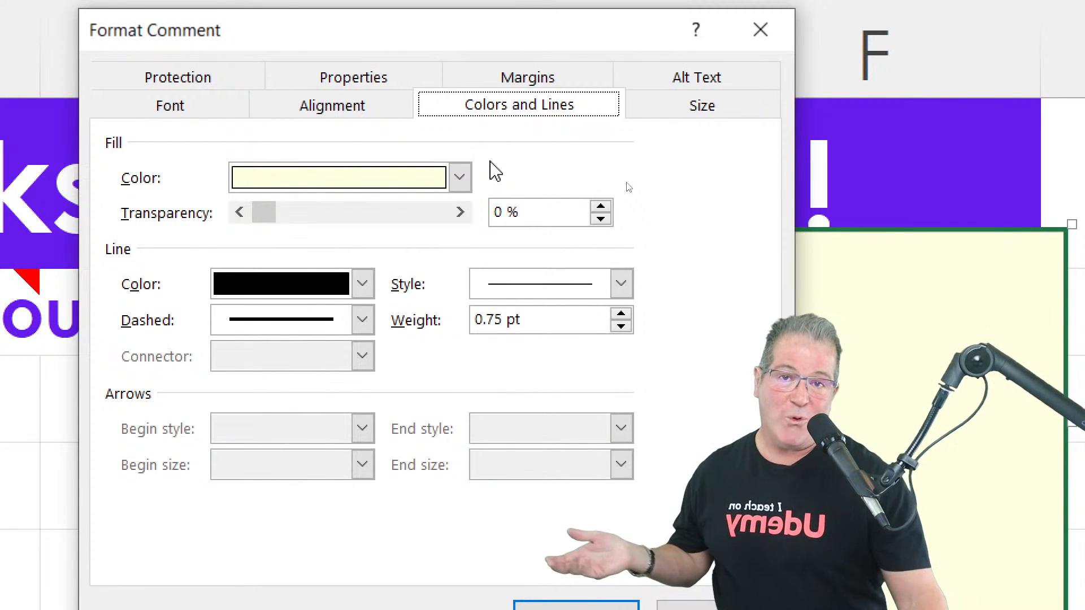
# Choose eat-more-chicken.jpg from the Pictures folder as the picture fill for the D2 note's background.
pyautogui.click(459, 177)
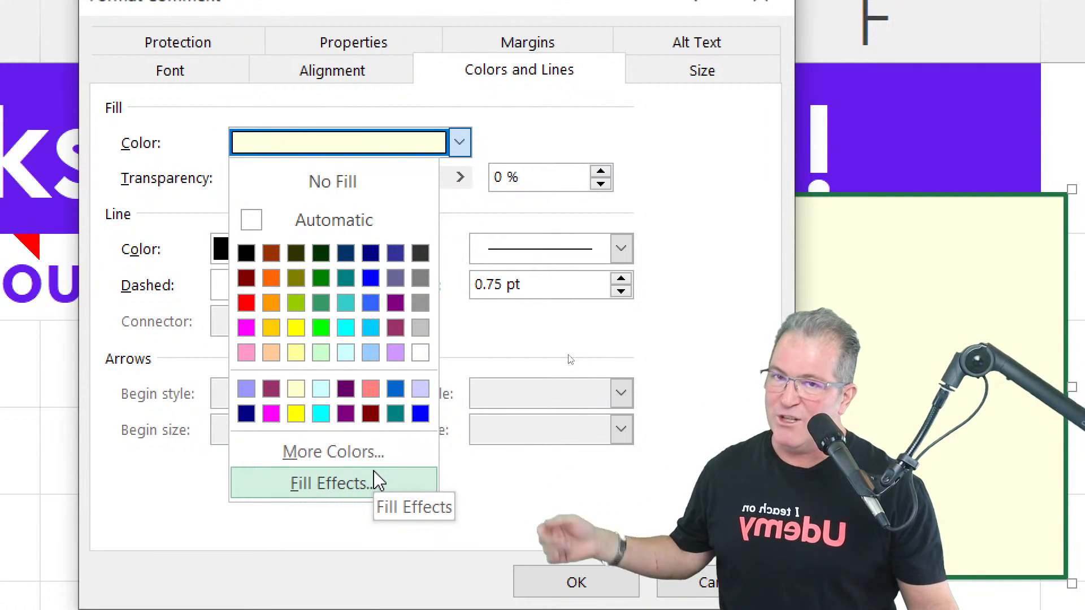
pyautogui.click(378, 485)
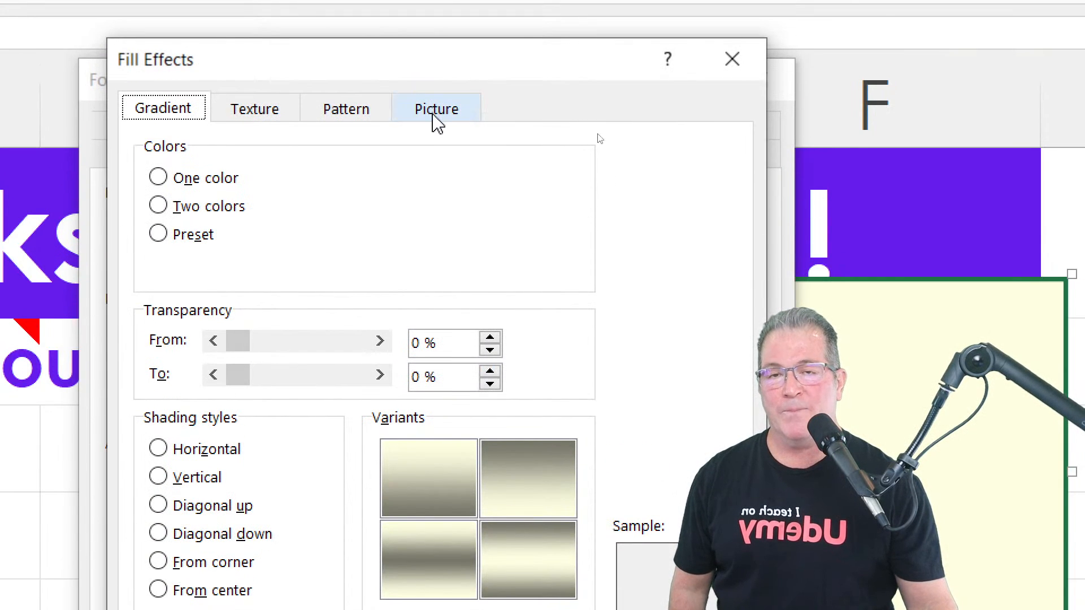
pyautogui.click(434, 117)
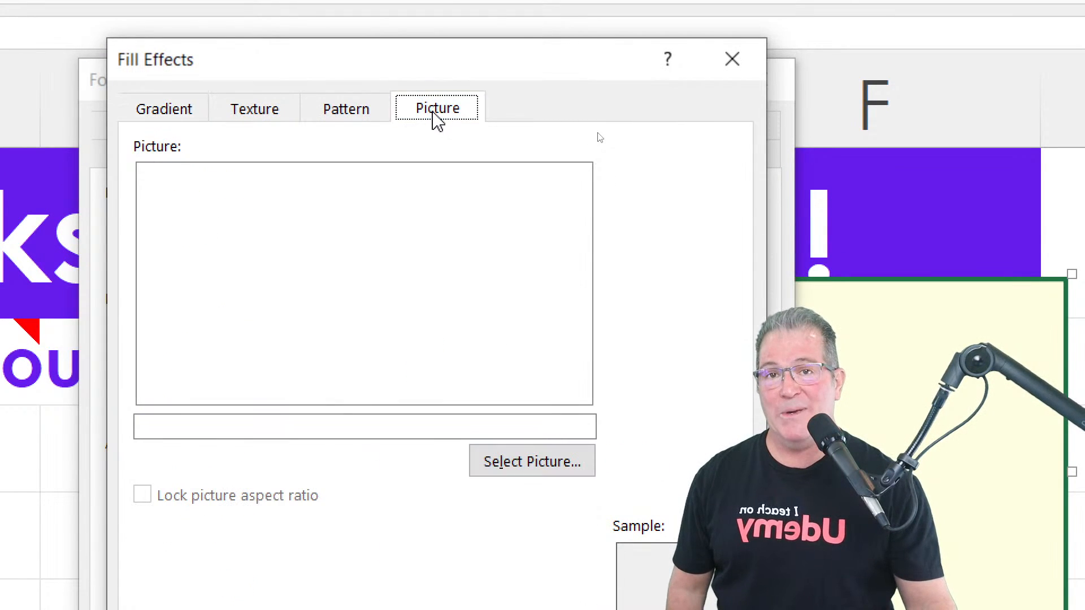
pyautogui.click(533, 464)
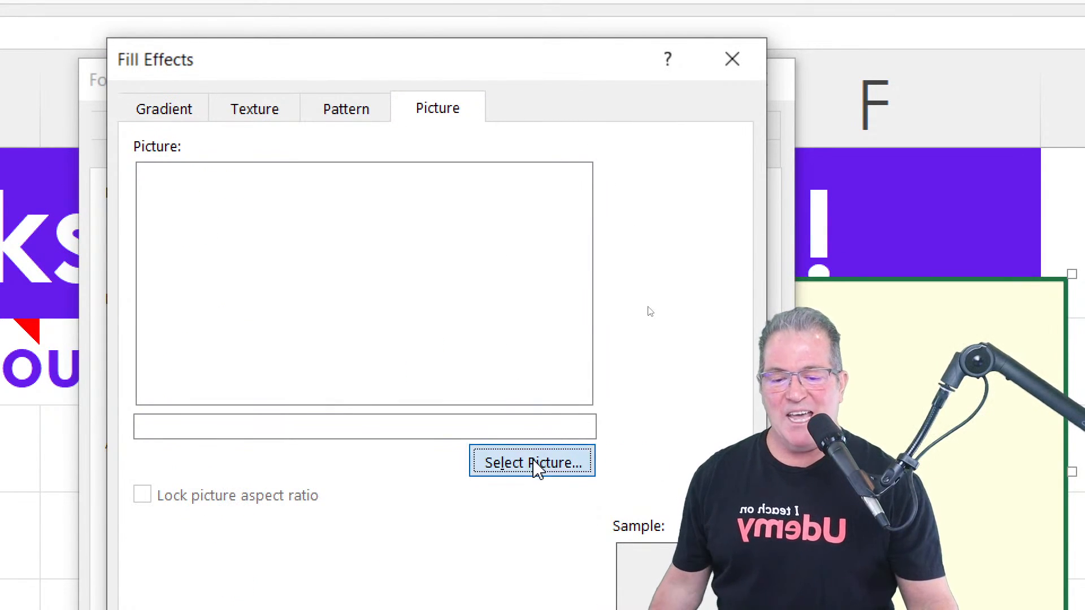
pyautogui.click(348, 226)
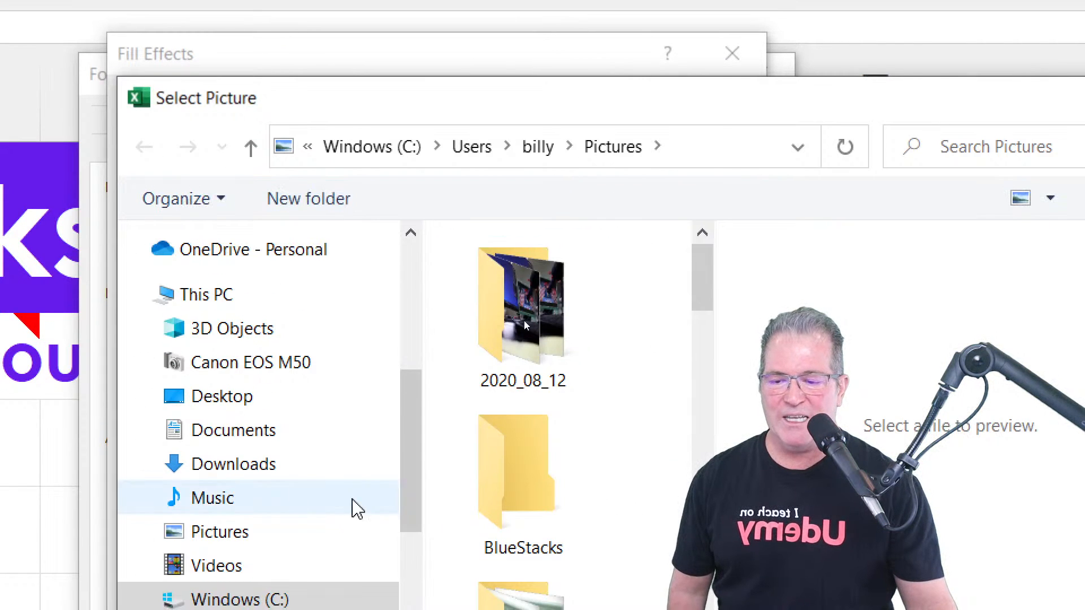
pyautogui.click(261, 537)
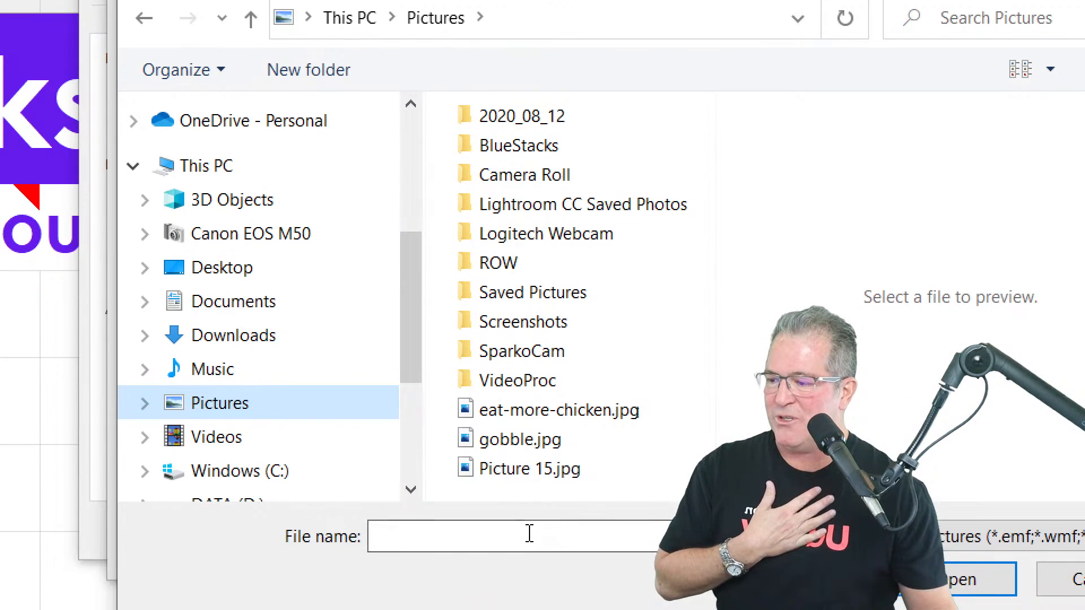
pyautogui.click(506, 477)
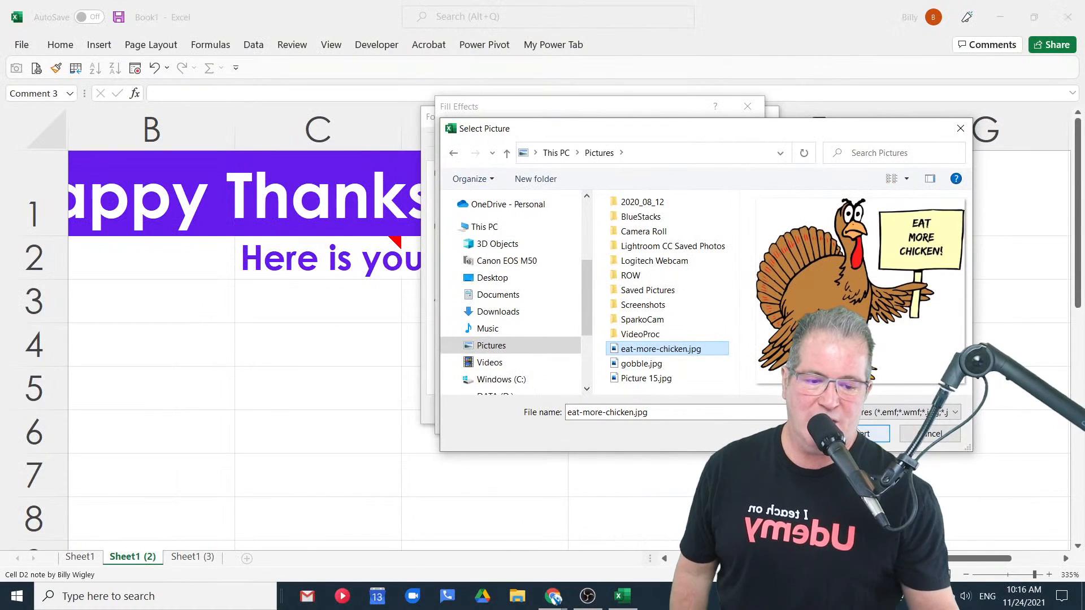
pyautogui.press('Return')
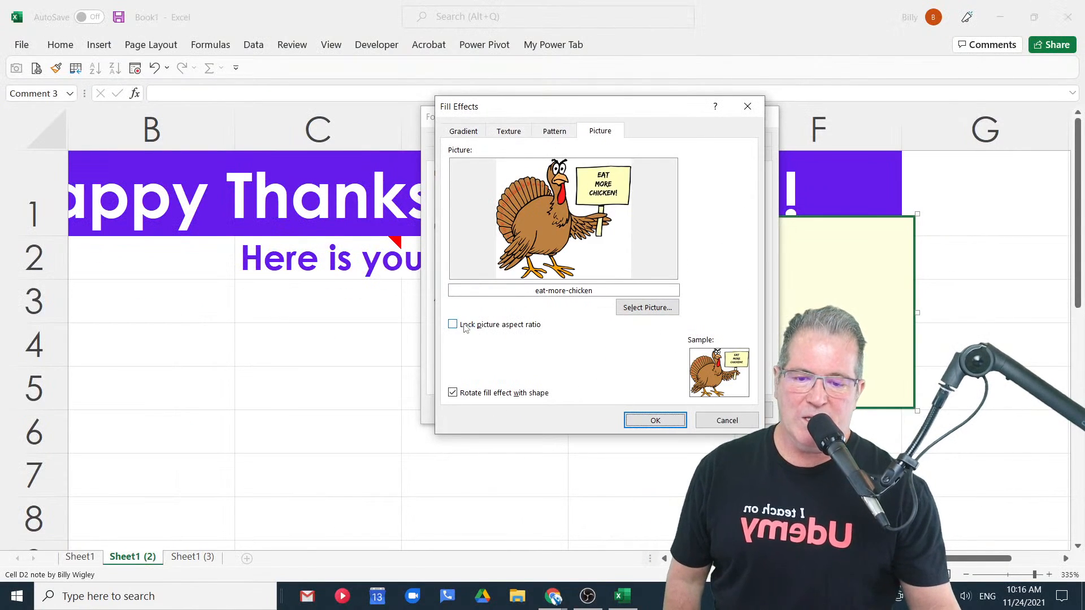
# Apply the picture fill to the D2 note with its aspect ratio locked, and make the note taller.
pyautogui.click(464, 325)
pyautogui.click(654, 420)
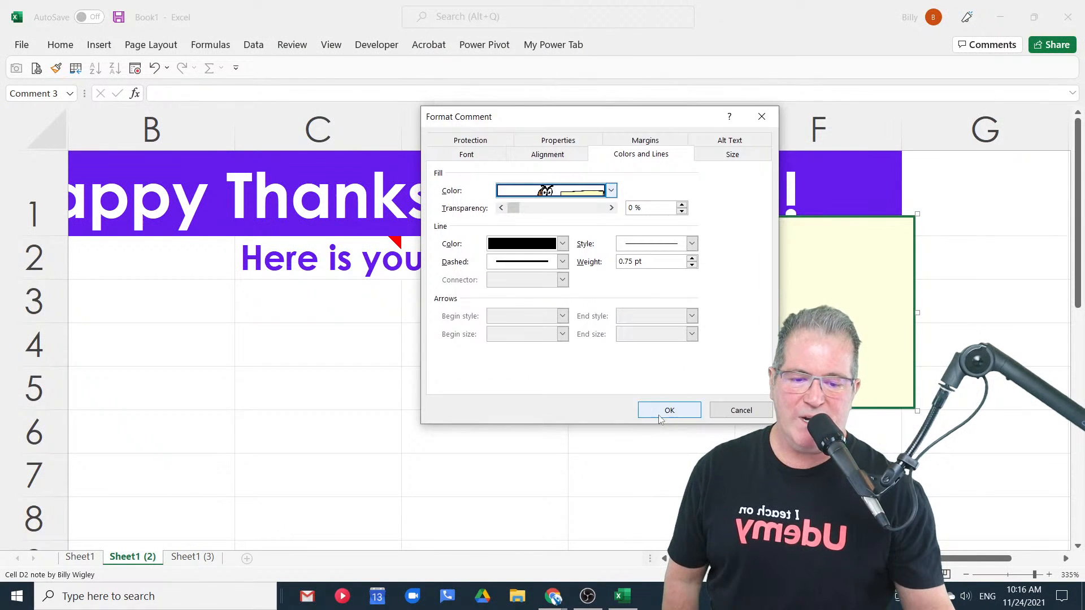
pyautogui.click(664, 410)
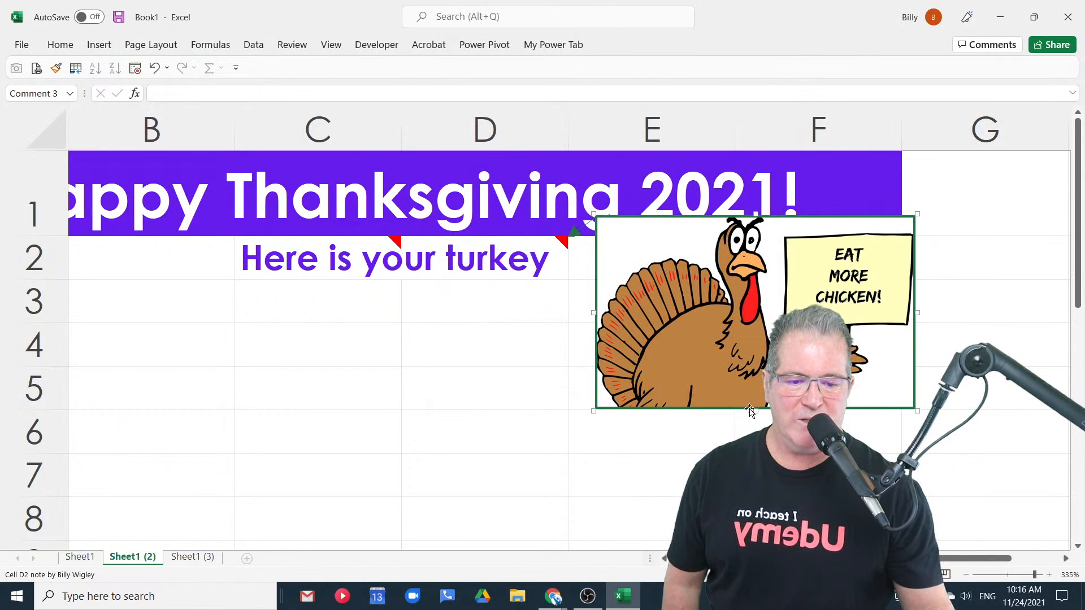
pyautogui.moveTo(755, 410); pyautogui.dragTo(755, 450)
pyautogui.moveTo(756, 495); pyautogui.dragTo(755, 498)
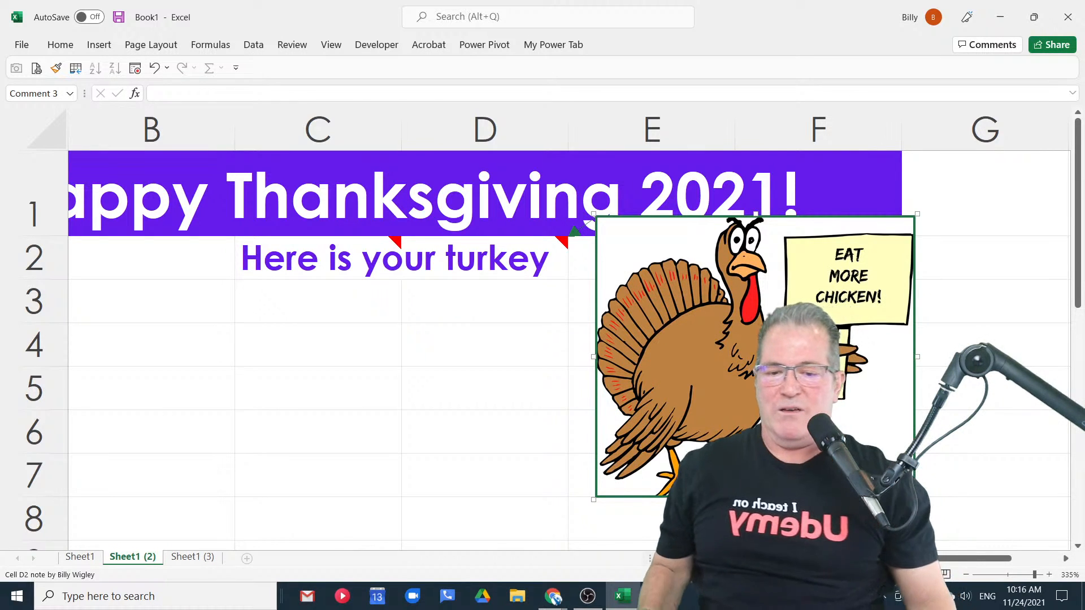
# Deselect the D2 note and check the hidden picture notes of cells C2 and D2.
pyautogui.click(510, 332)
pyautogui.moveTo(329, 259)
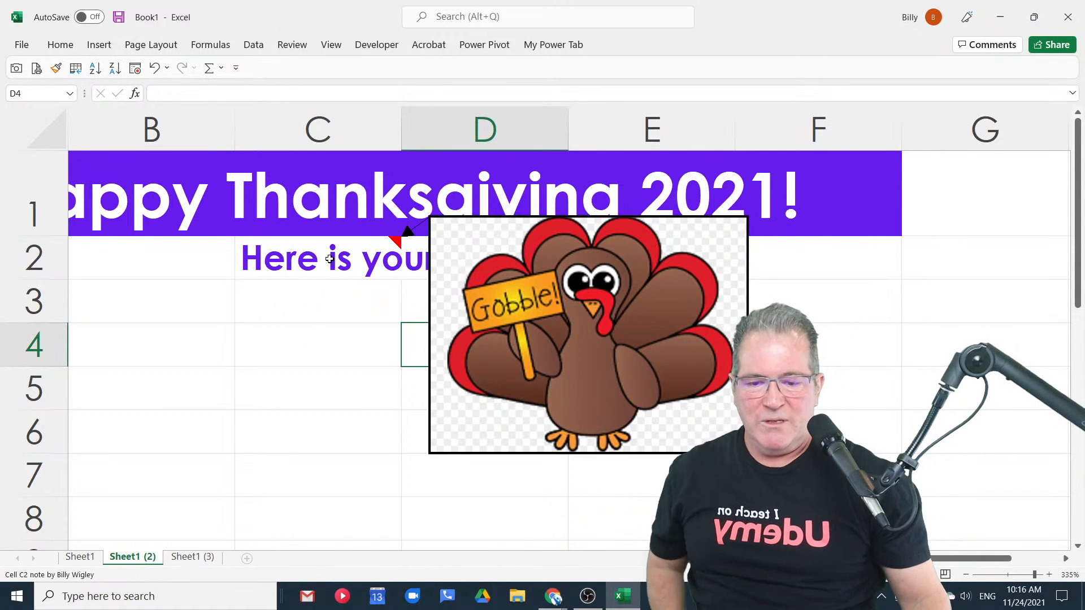
pyautogui.moveTo(469, 275)
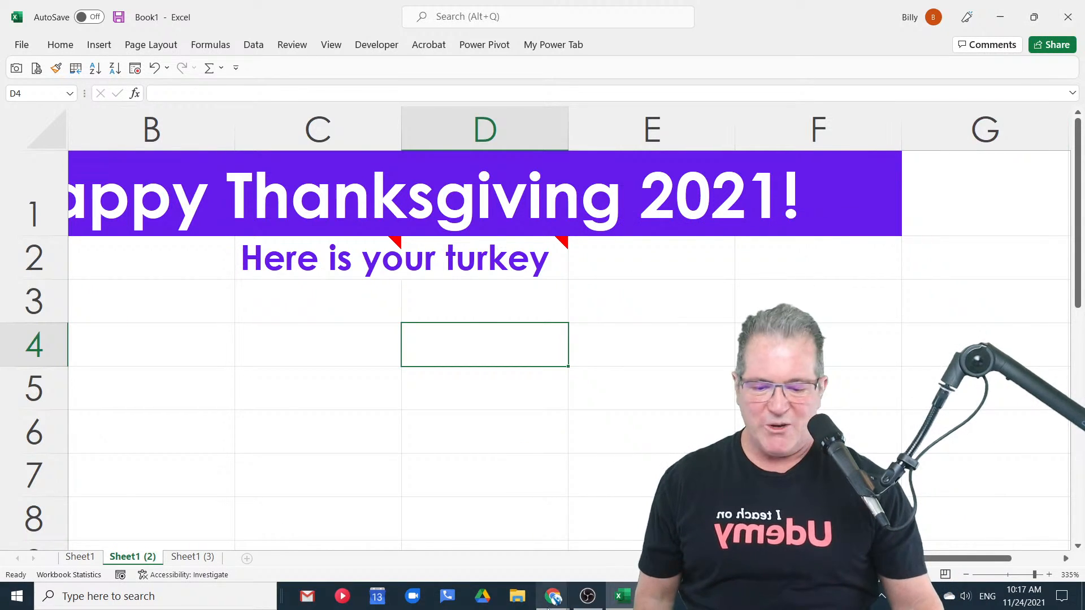
# Open a new maximized Chrome window and go to the live class page at dontgetmadgetskills.com/7stepslive.
pyautogui.click(553, 599)
pyautogui.rightClick(554, 598)
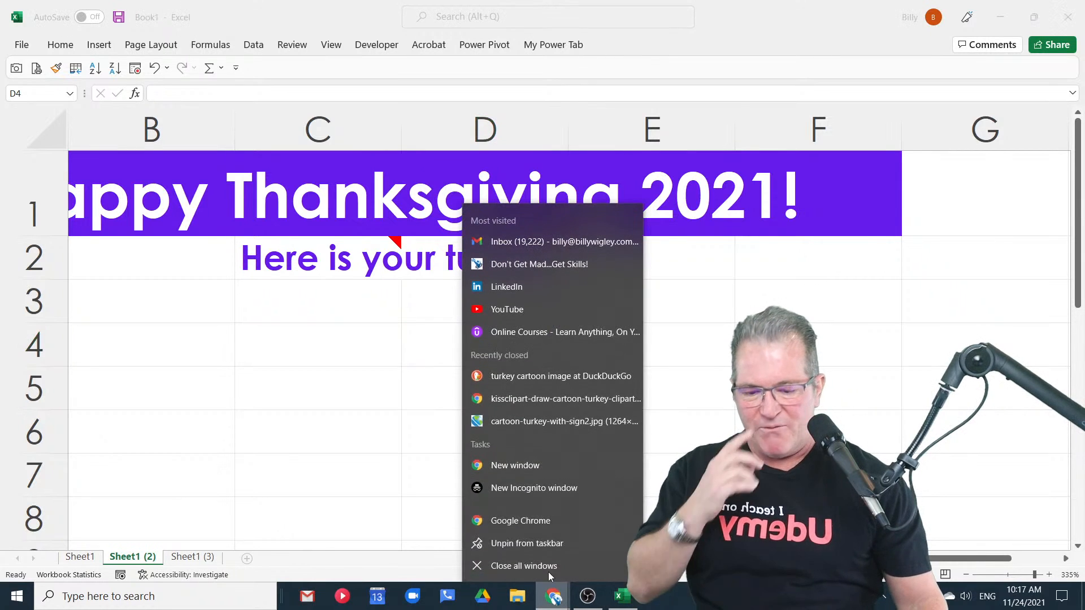
pyautogui.click(526, 466)
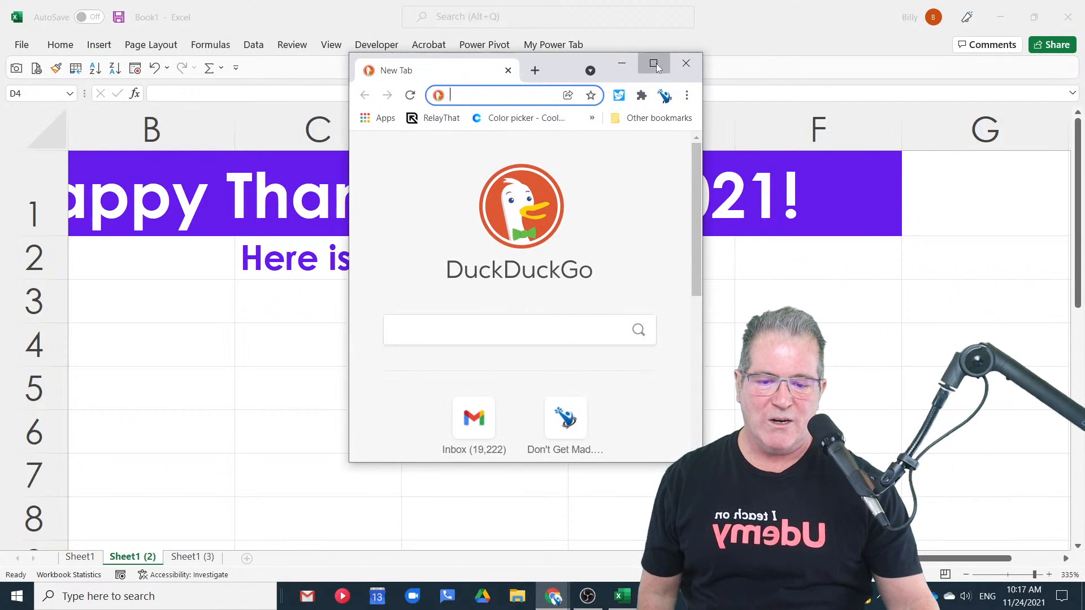
pyautogui.click(653, 64)
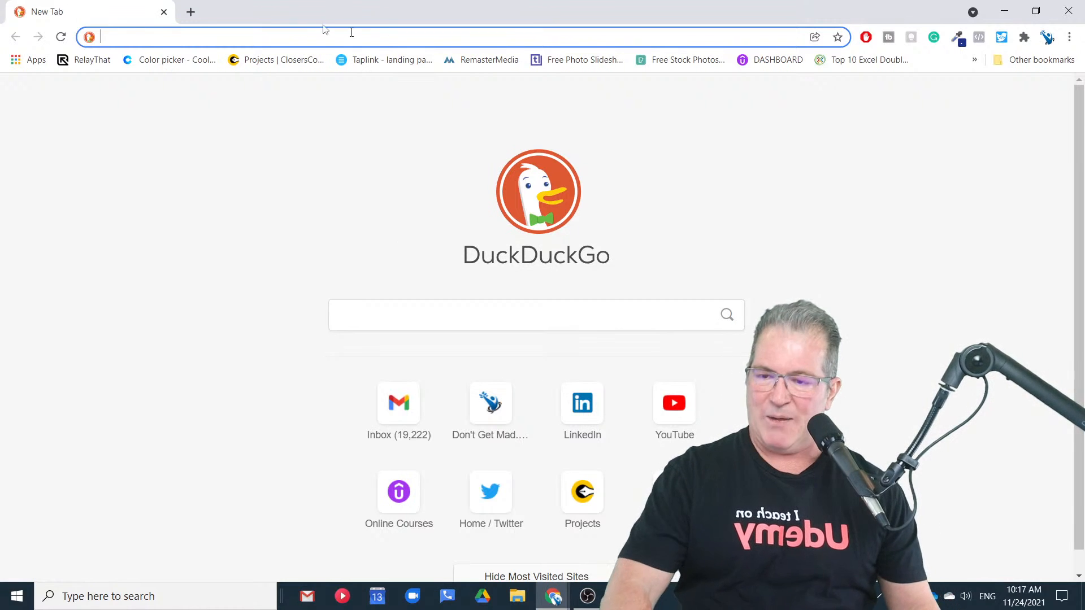
pyautogui.write('dontgetmadgetskills.com')
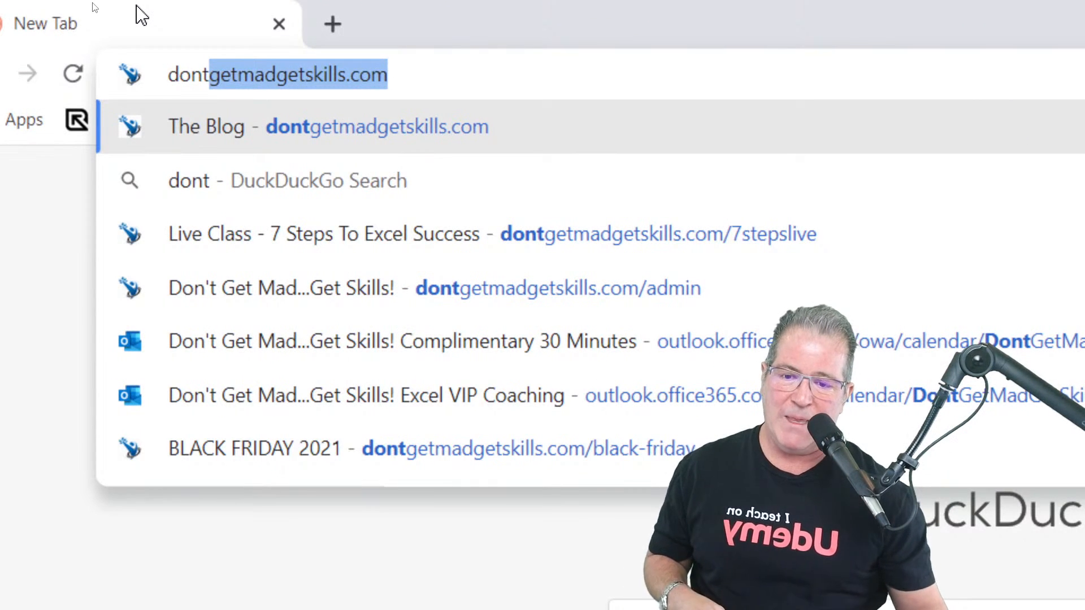
pyautogui.click(737, 236)
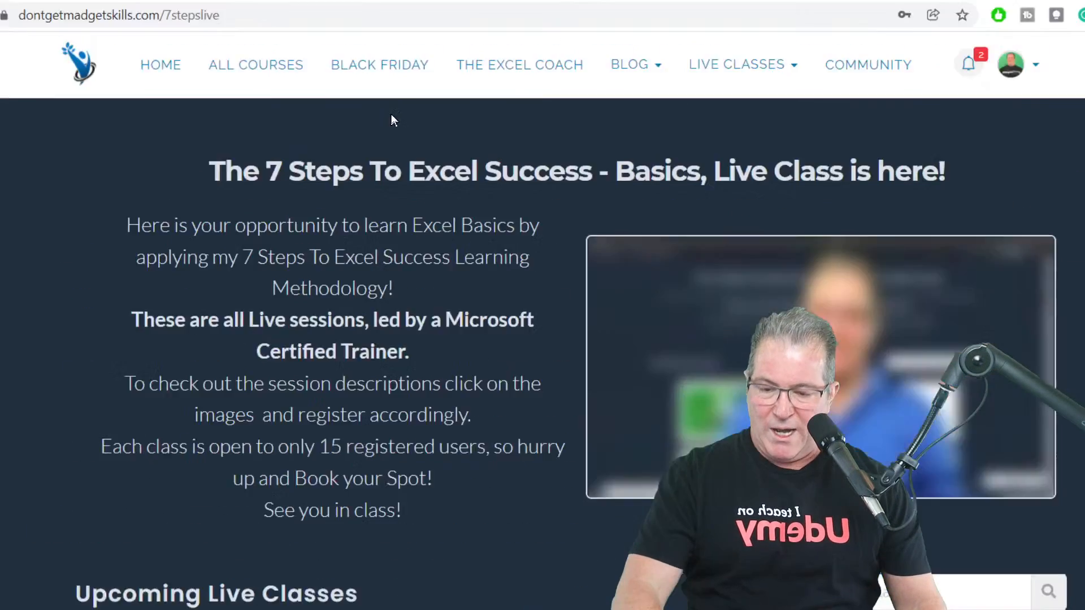
# Review the list of upcoming live Excel classes and their dates, dismissing the shortcuts sign-up pop-up.
pyautogui.scroll(-8, 503, 283)
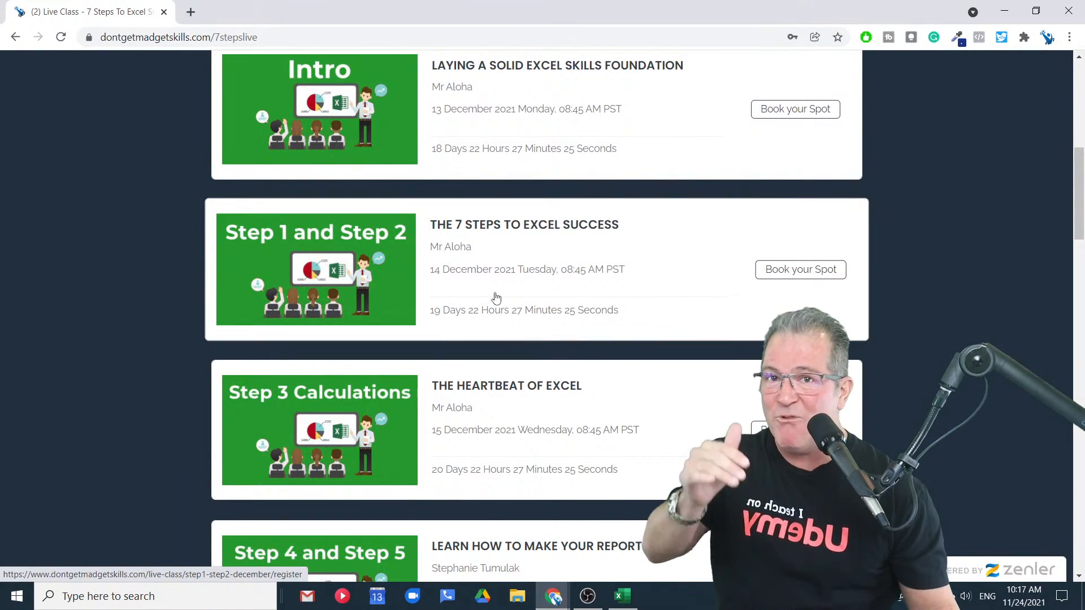
pyautogui.scroll(-6, 446, 390)
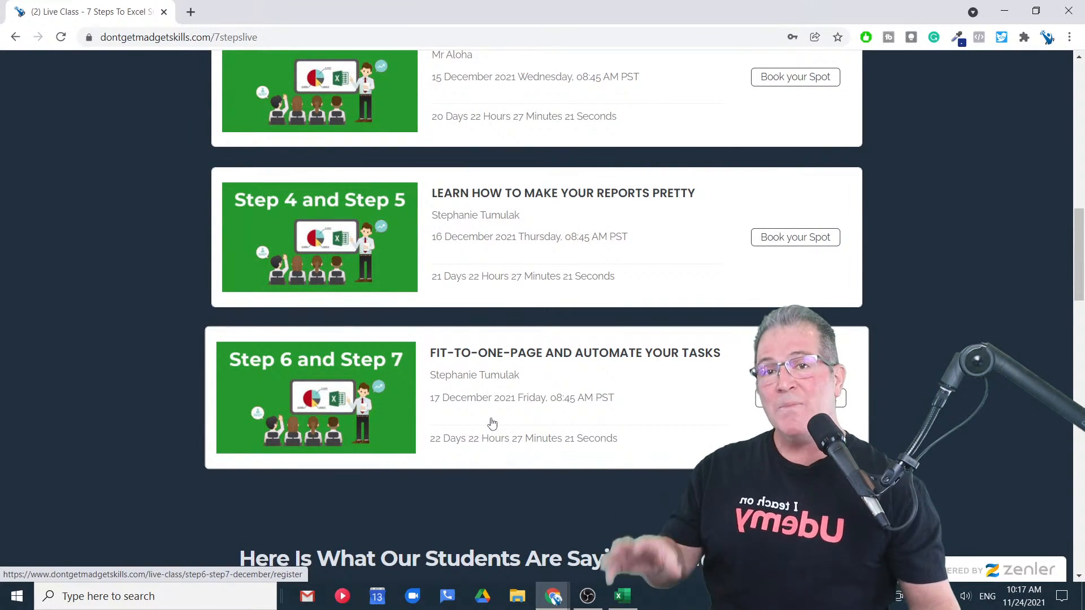
pyautogui.scroll(9, 491, 420)
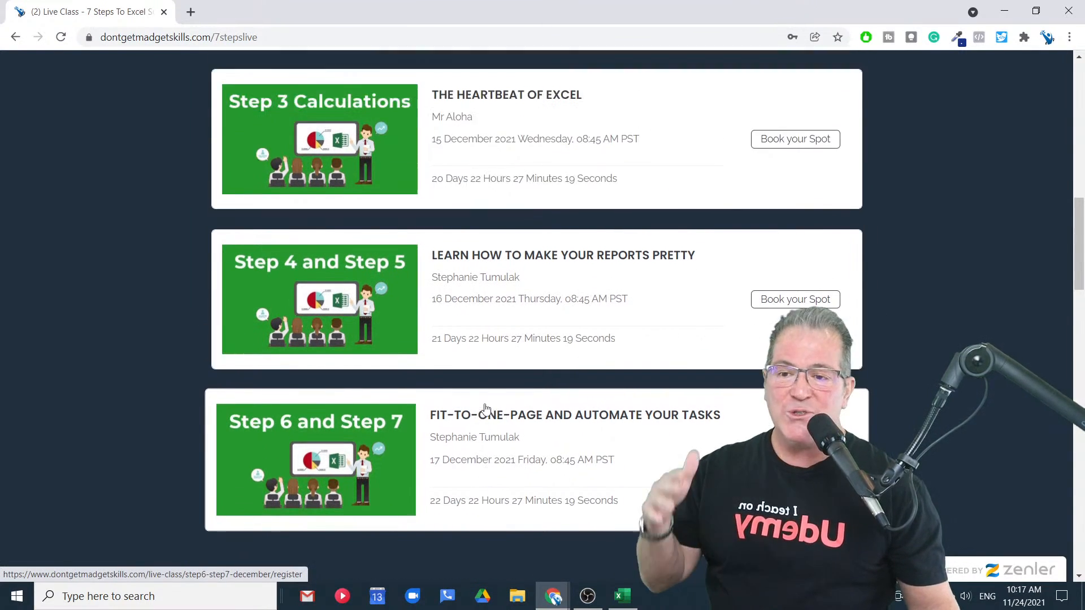
pyautogui.scroll(6, 486, 408)
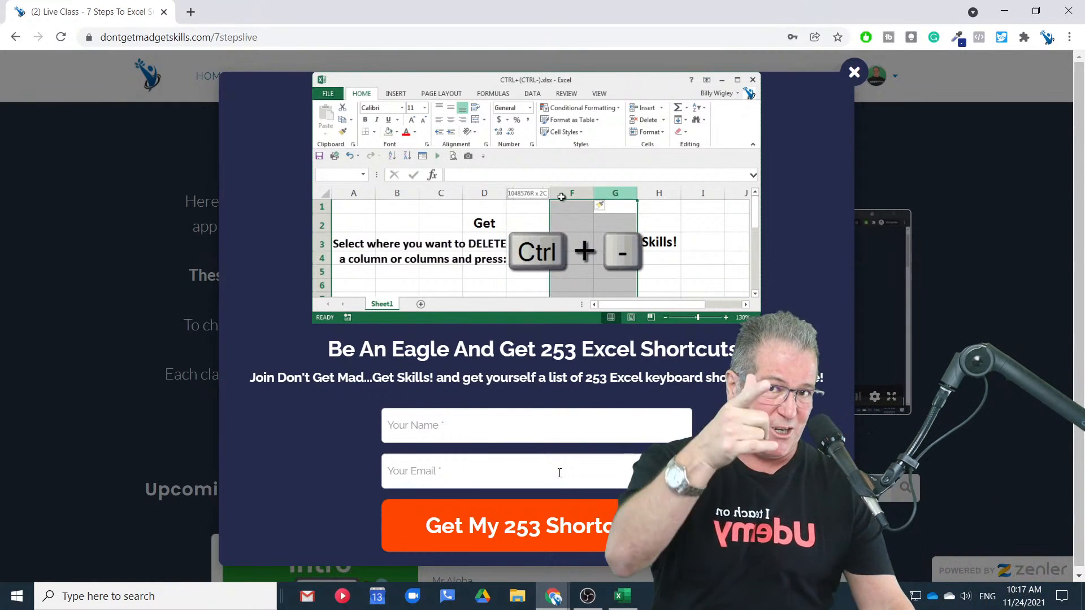
pyautogui.click(853, 72)
pyautogui.scroll(-3, 627, 271)
pyautogui.scroll(-5, 616, 285)
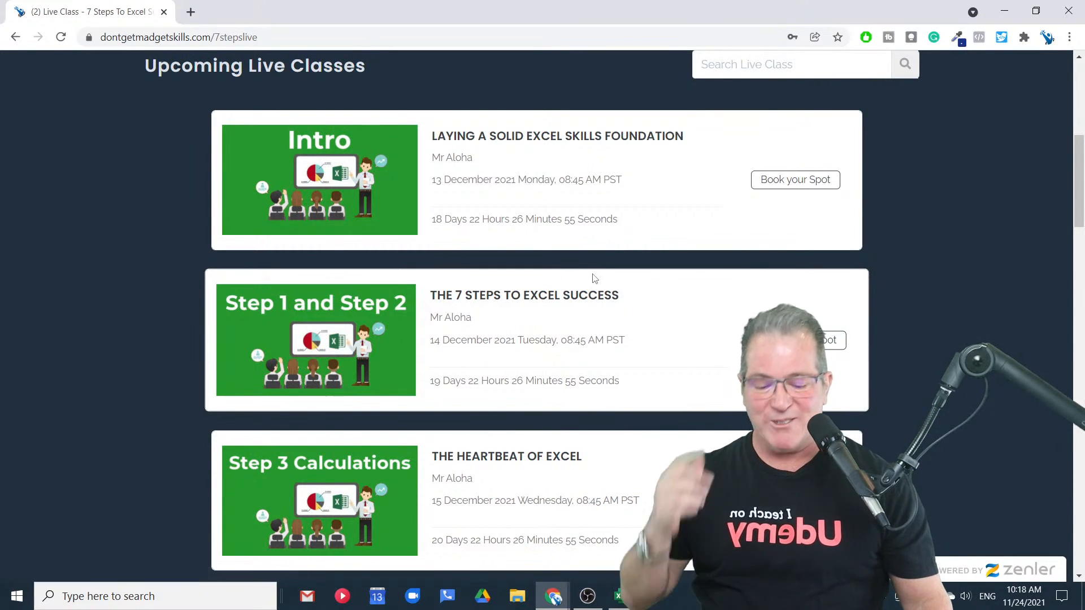
pyautogui.scroll(8, 595, 278)
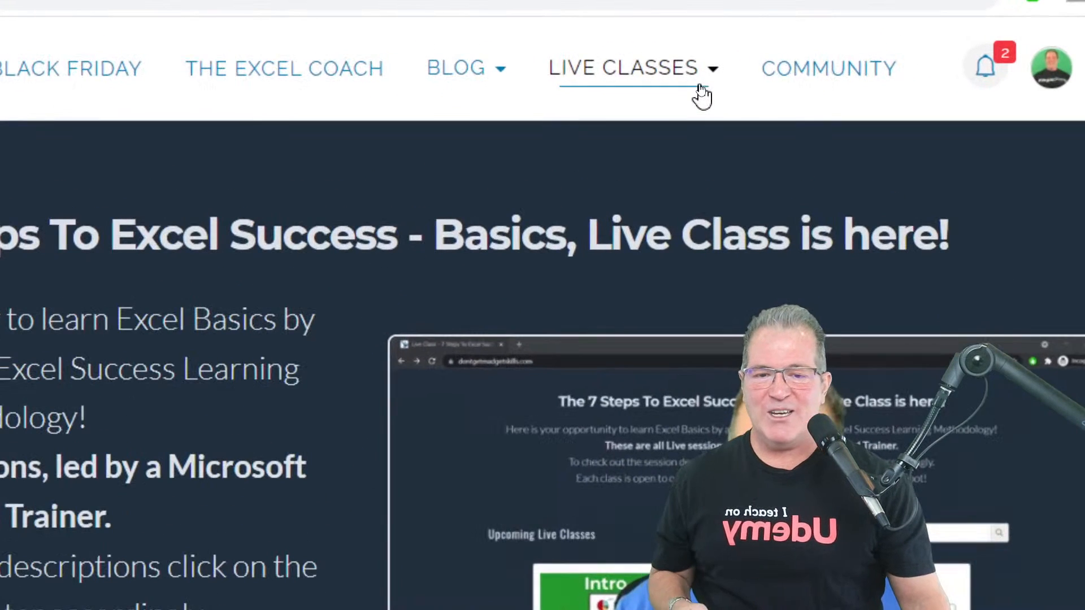
# Open the site's Workshops page from the live classes section and review the upcoming workshops and their dates.
pyautogui.click(701, 89)
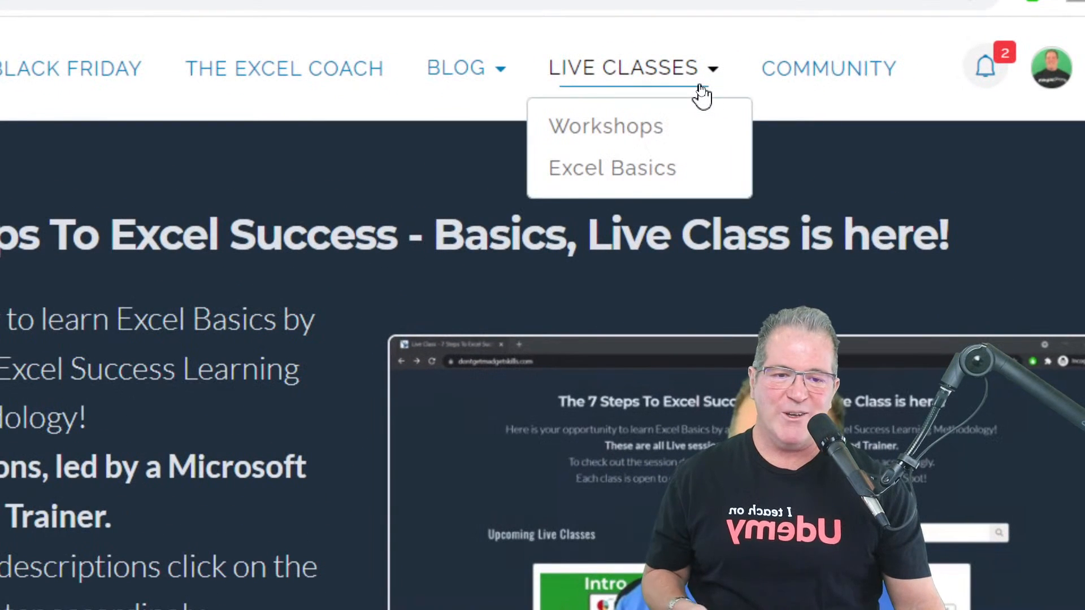
pyautogui.click(668, 139)
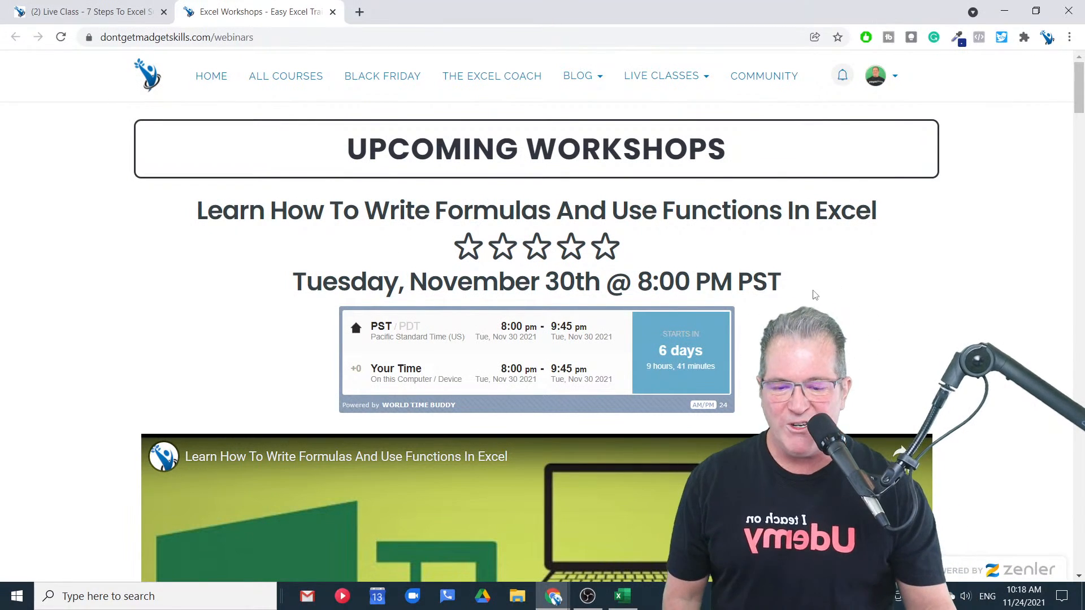
pyautogui.scroll(-2, 814, 294)
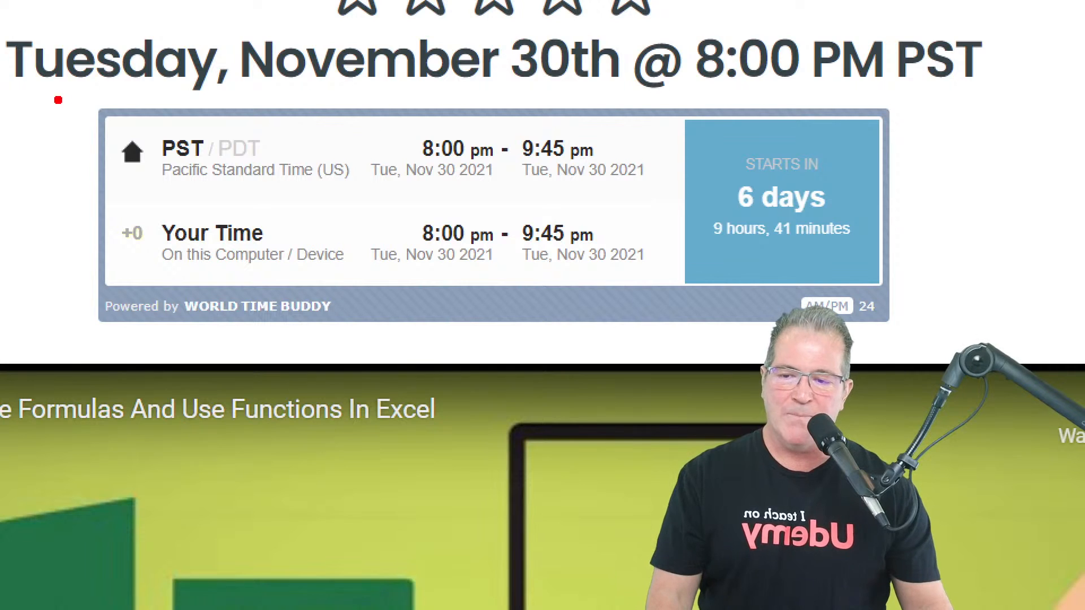
pyautogui.moveTo(51, 78)
pyautogui.mouseDown()
pyautogui.moveTo(222, 319)
pyautogui.moveTo(1025, 382)
pyautogui.moveTo(1007, 367)
pyautogui.mouseUp()
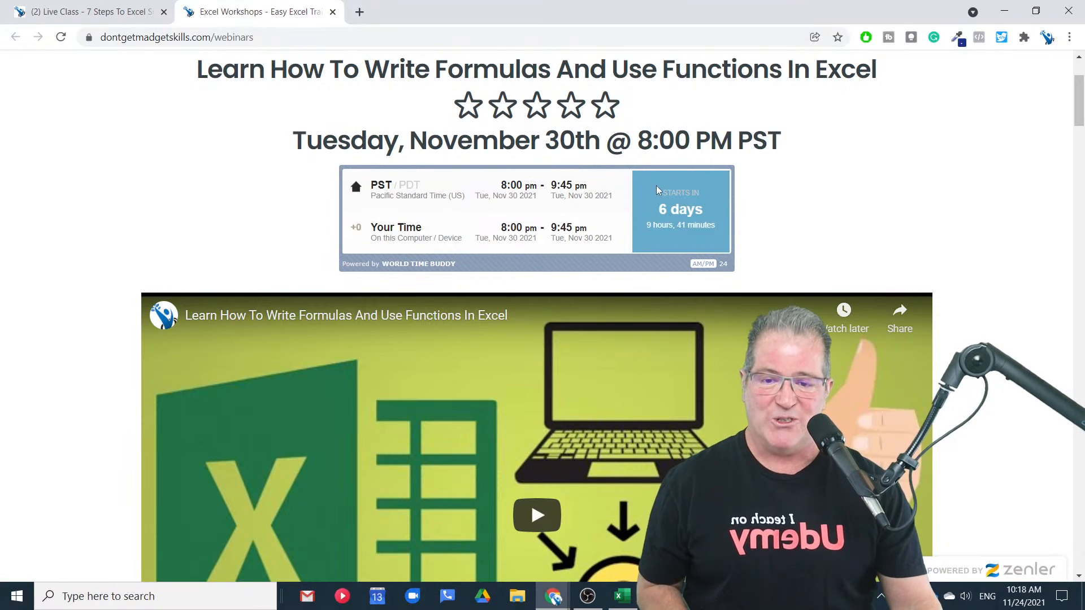
pyautogui.scroll(2, 656, 185)
pyautogui.scroll(-8, 656, 186)
pyautogui.scroll(-6, 654, 187)
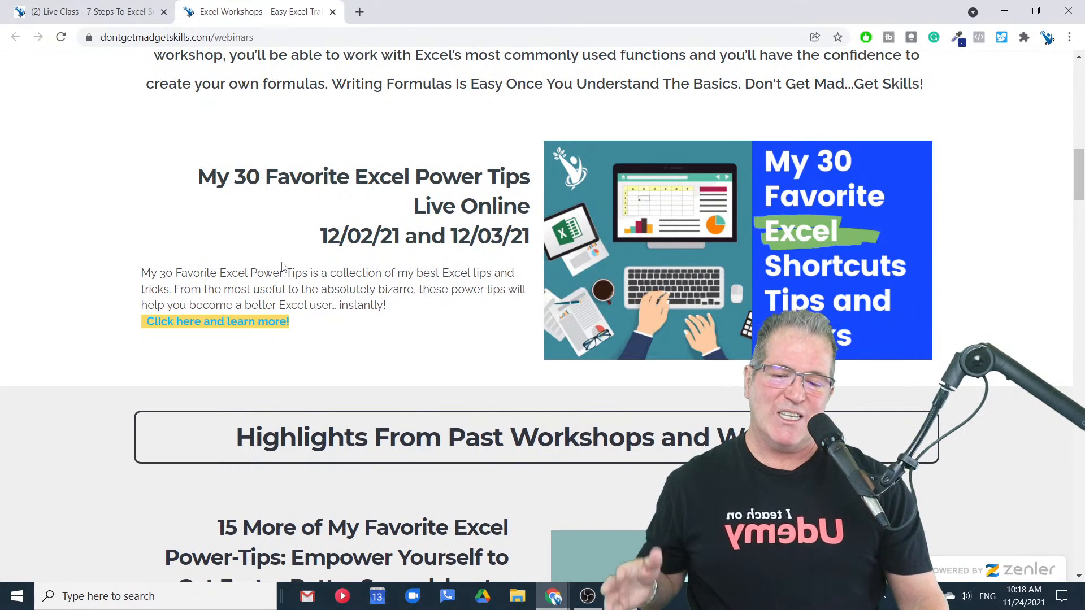
# Open the My 30 Favorite Excel Power Tips course page and look over its live class dates and review stars.
pyautogui.click(243, 324)
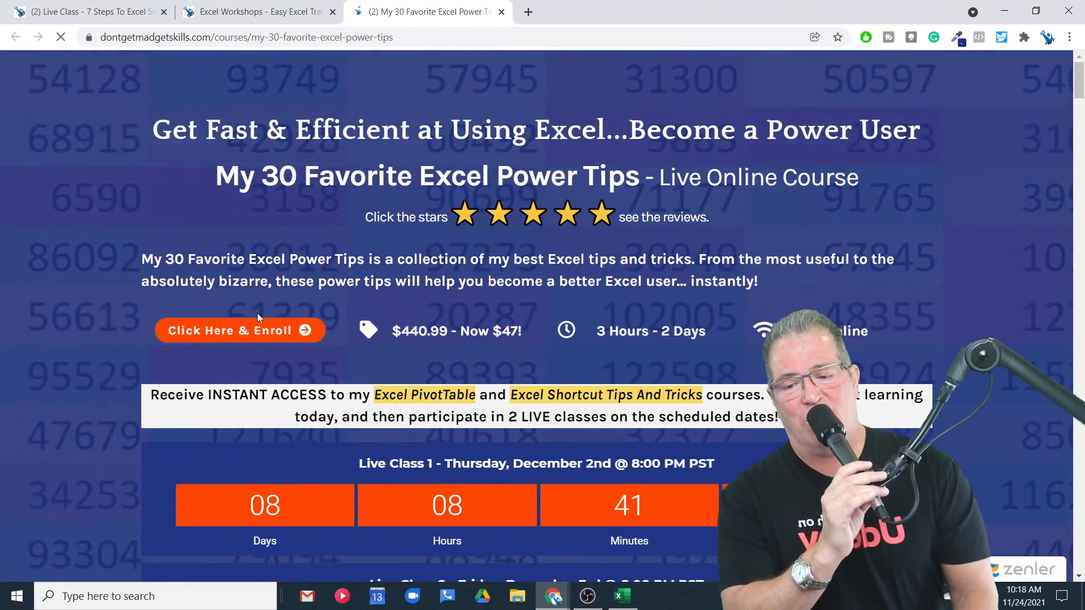
pyautogui.scroll(-6, 467, 299)
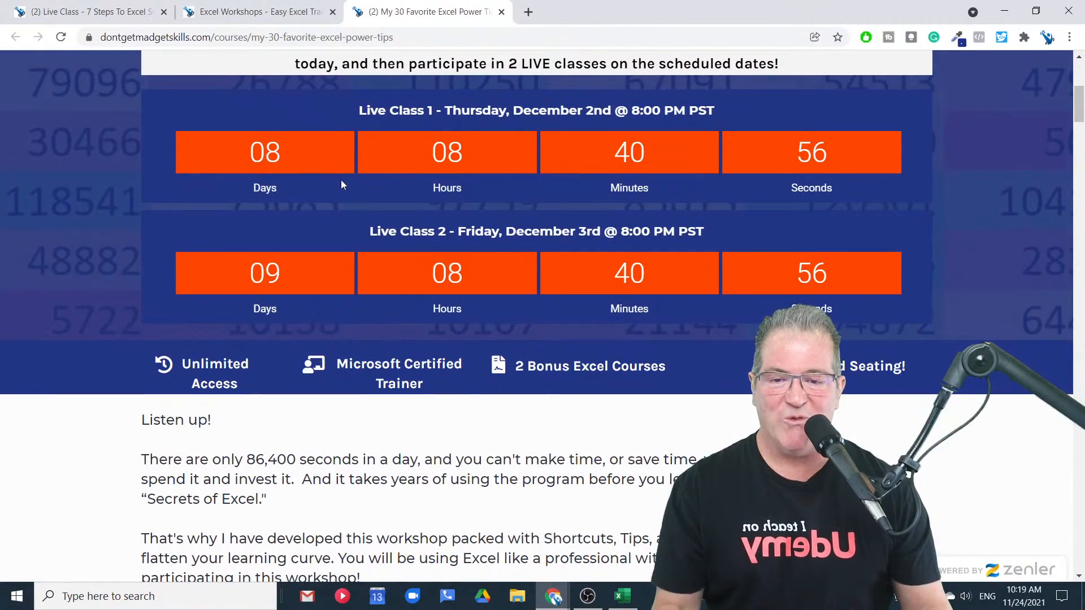
pyautogui.scroll(5, 340, 180)
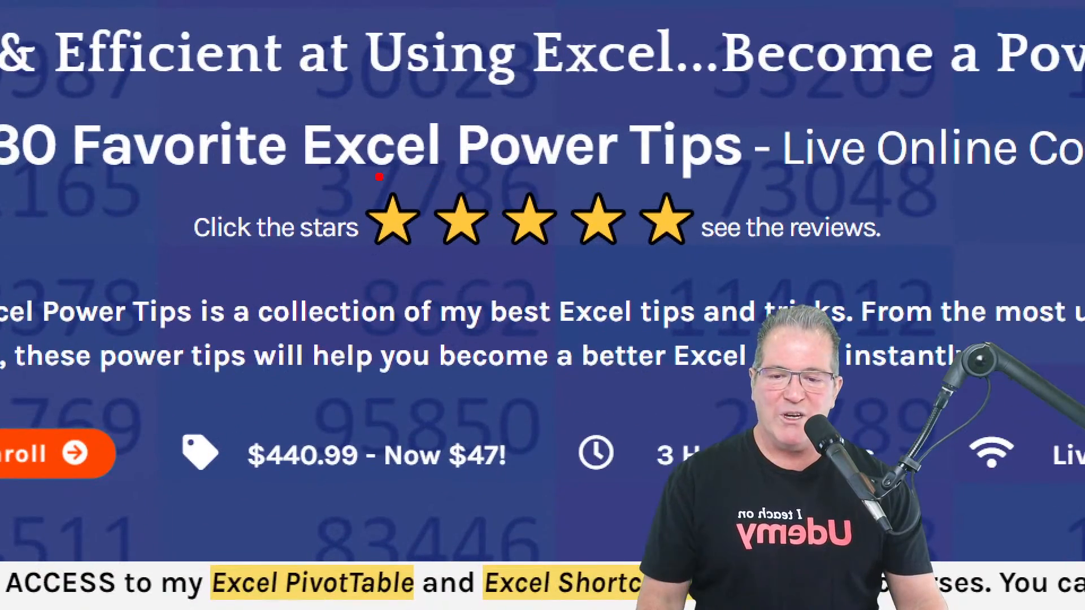
pyautogui.moveTo(373, 174)
pyautogui.mouseDown()
pyautogui.moveTo(591, 284)
pyautogui.moveTo(707, 269)
pyautogui.mouseUp()
pyautogui.press('Escape')
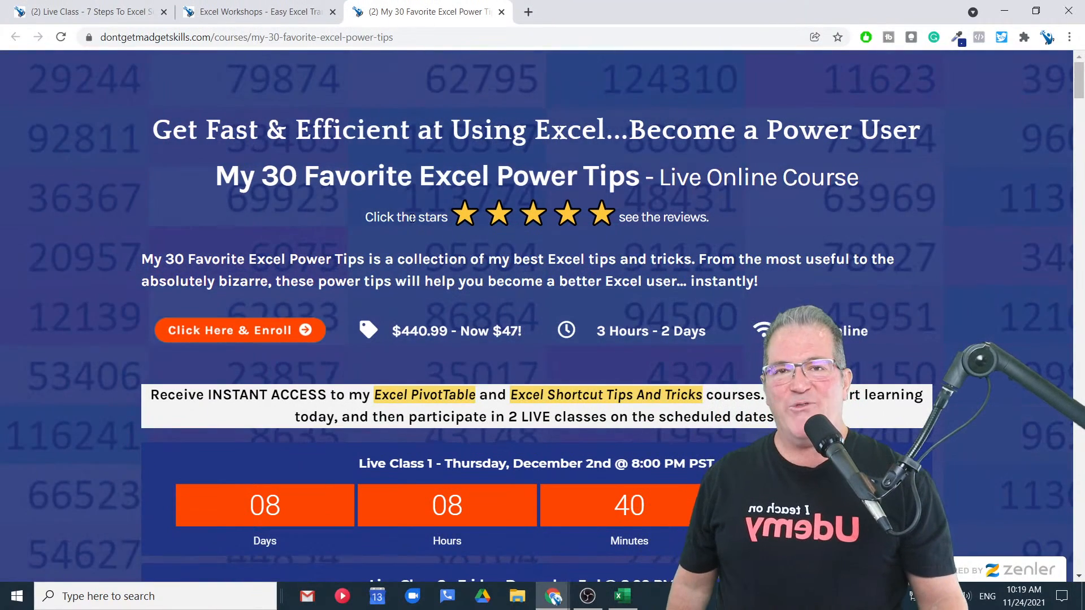
# Switch back to the Excel workbook and display the picture note of cell D2.
pyautogui.click(623, 596)
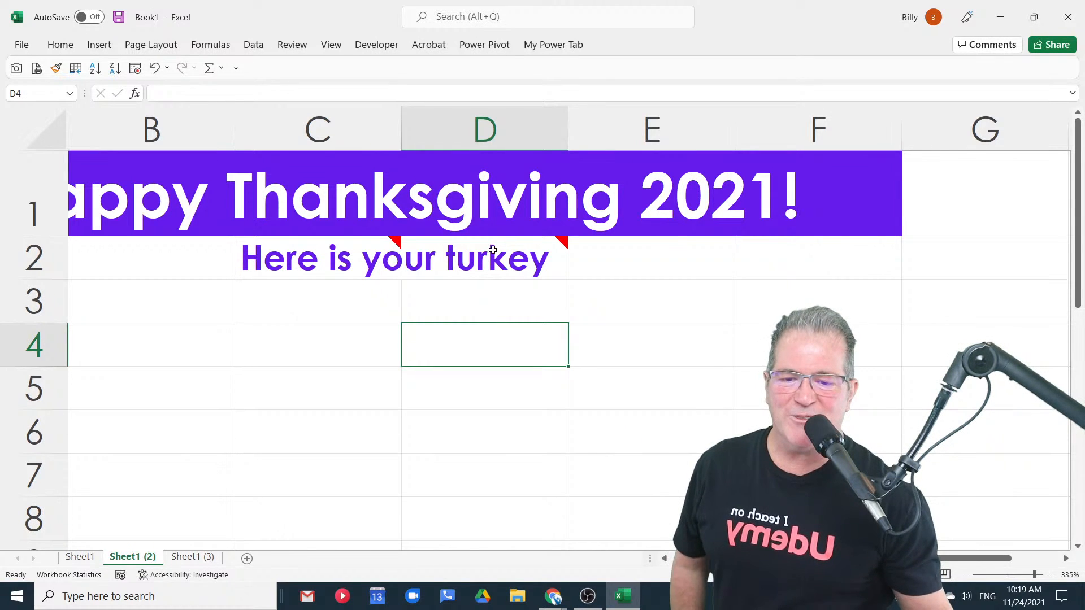
pyautogui.moveTo(492, 249)
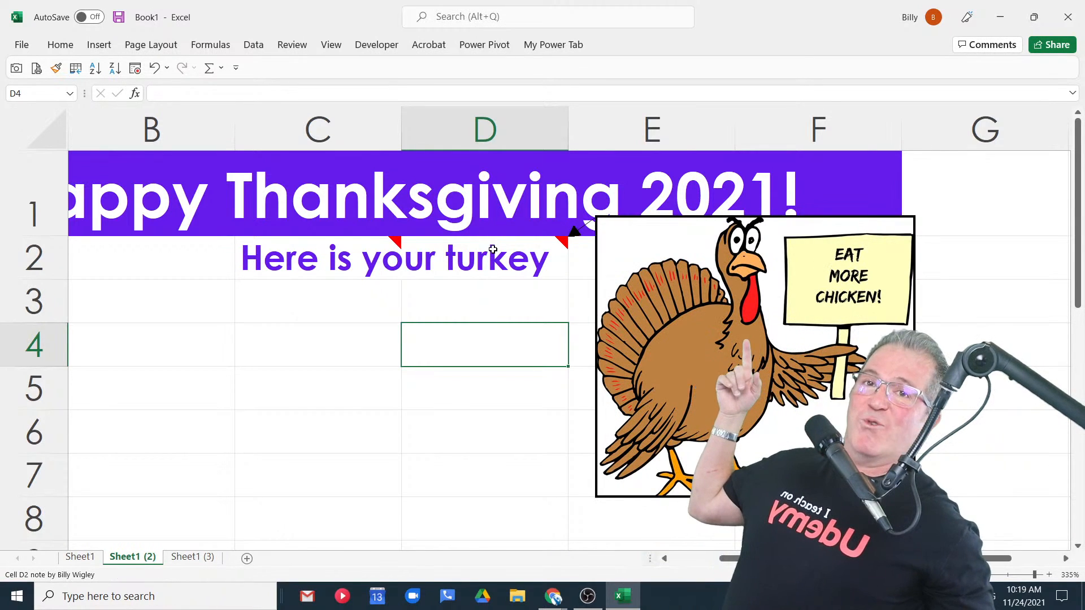